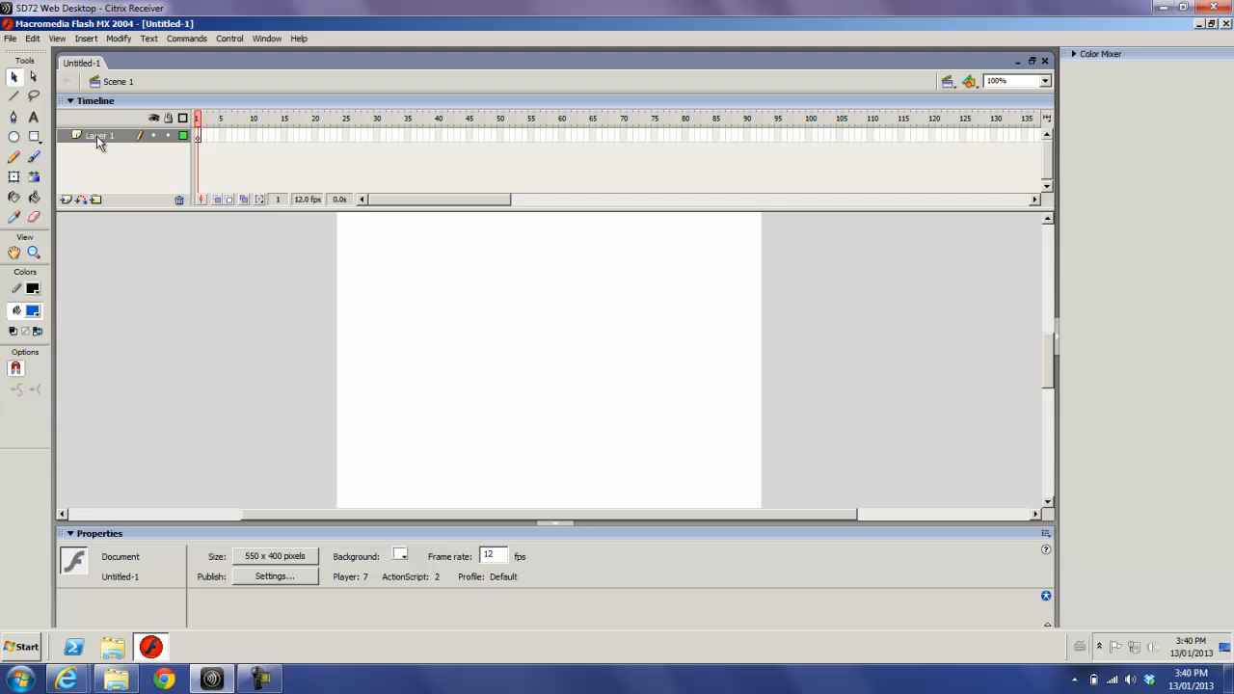
- Set the document background to blue and rename Layer 1 as runway
click(402, 557)
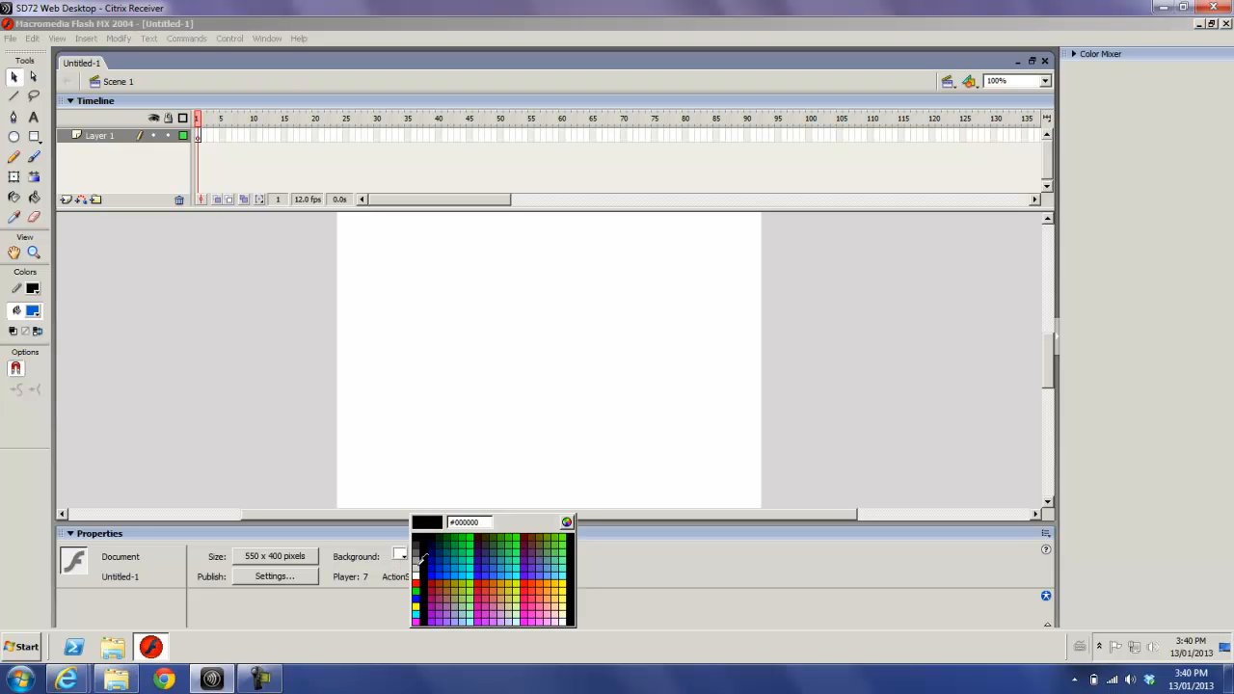
click(450, 564)
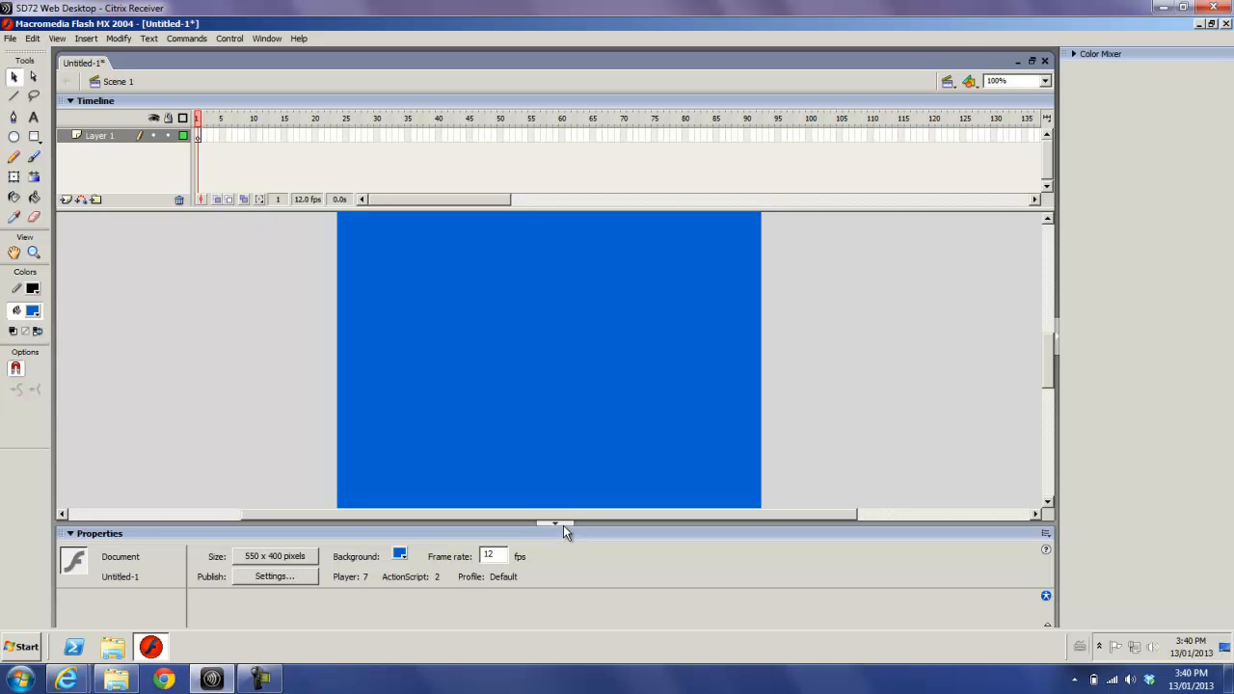
double_click(97, 136)
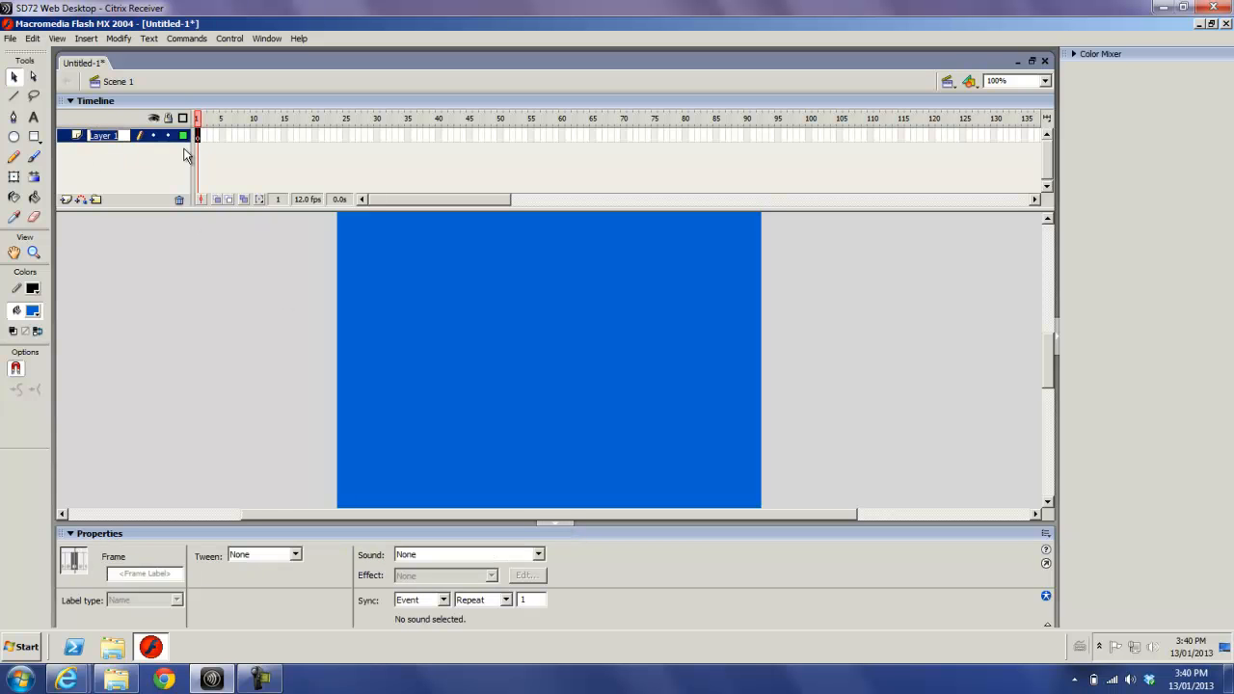
text(runway)
key(Return)
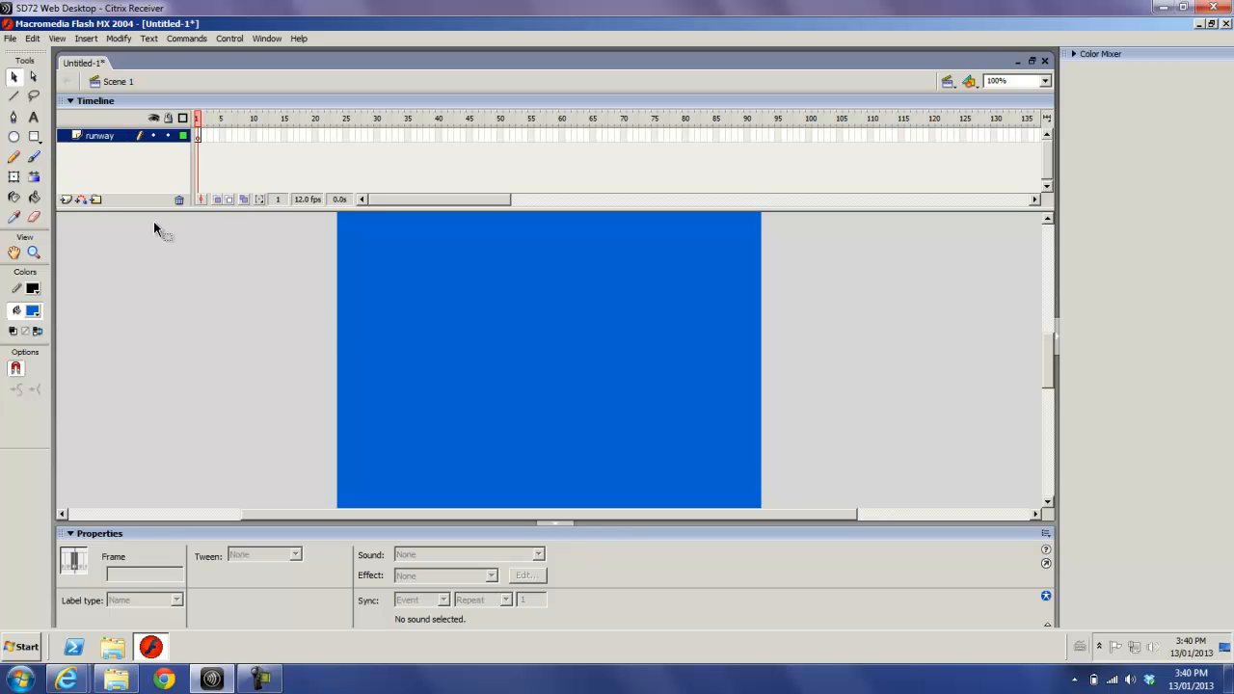
- Draw a dark grey rectangle across the full width of the stage's lower edge as the runway and lock its layer
click(35, 137)
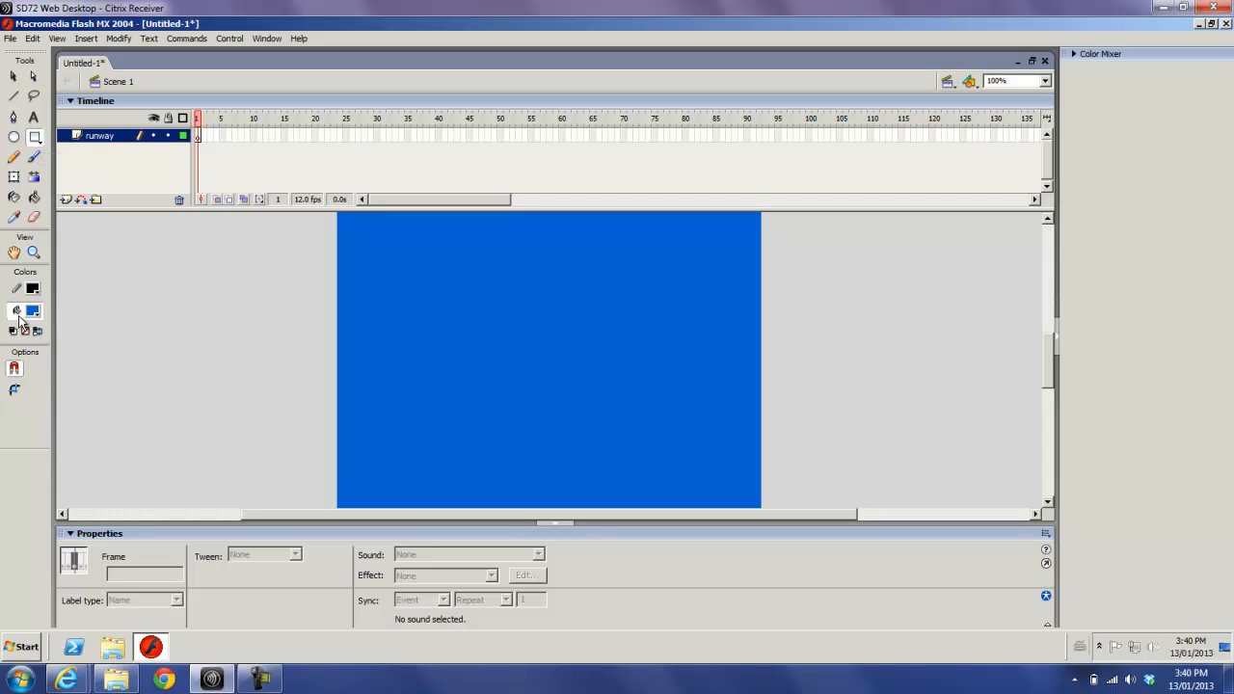
click(35, 312)
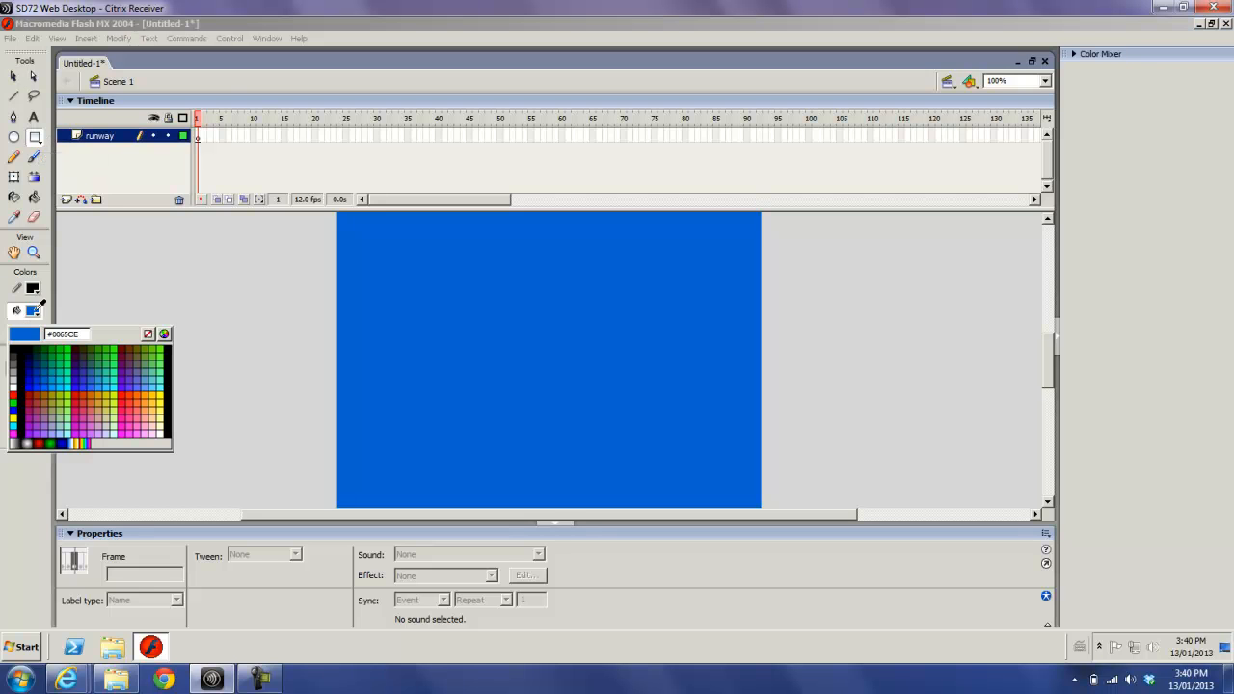
click(14, 366)
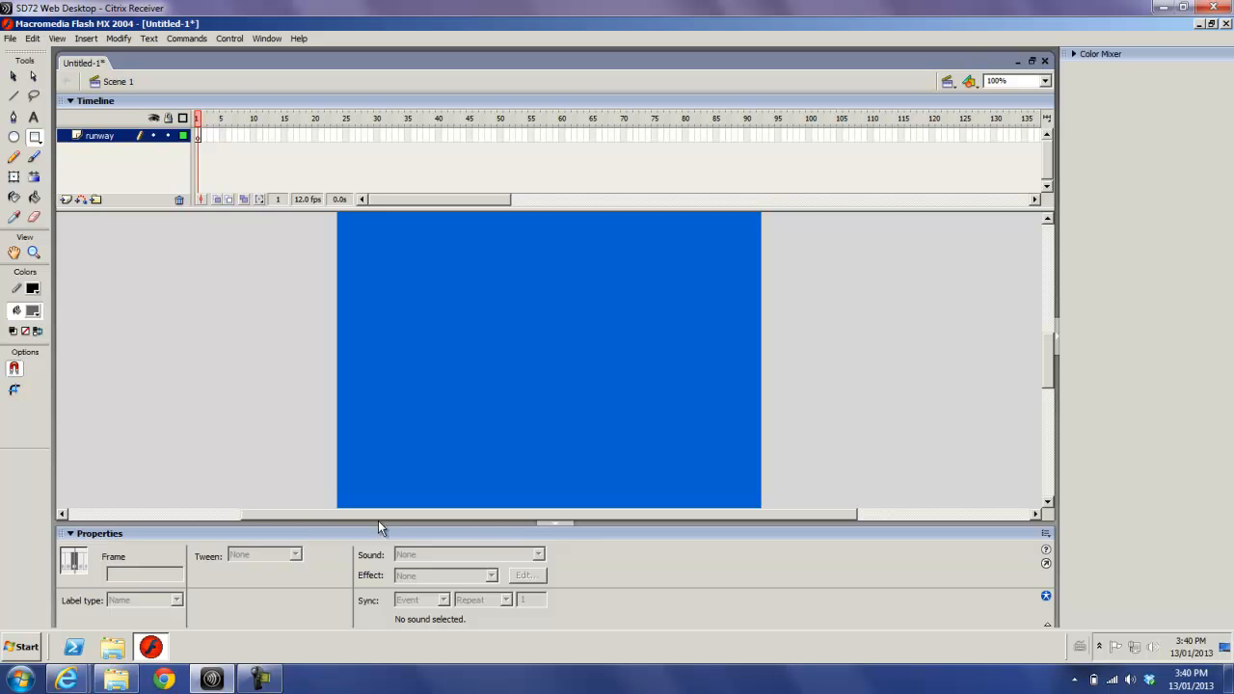
click(555, 525)
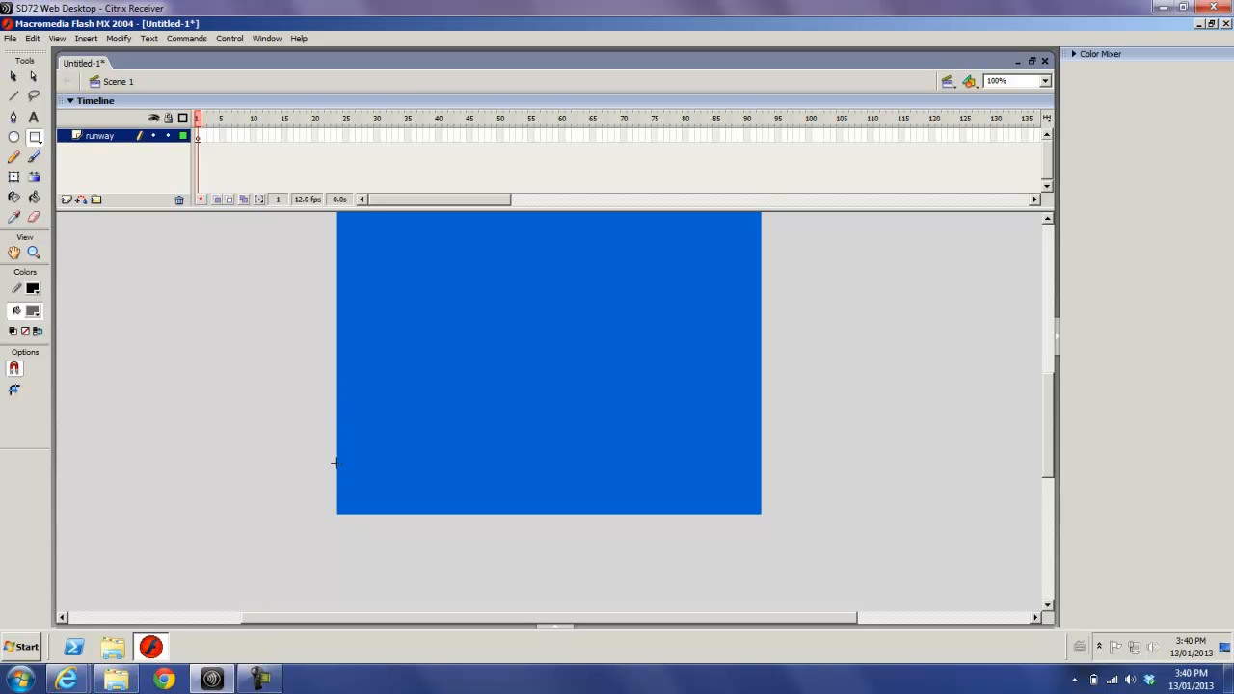
mouse_move(336, 463)
mouse_down()
mouse_move(377, 504)
mouse_move(435, 511)
mouse_move(543, 468)
mouse_move(761, 518)
mouse_move(774, 510)
mouse_move(761, 515)
mouse_up()
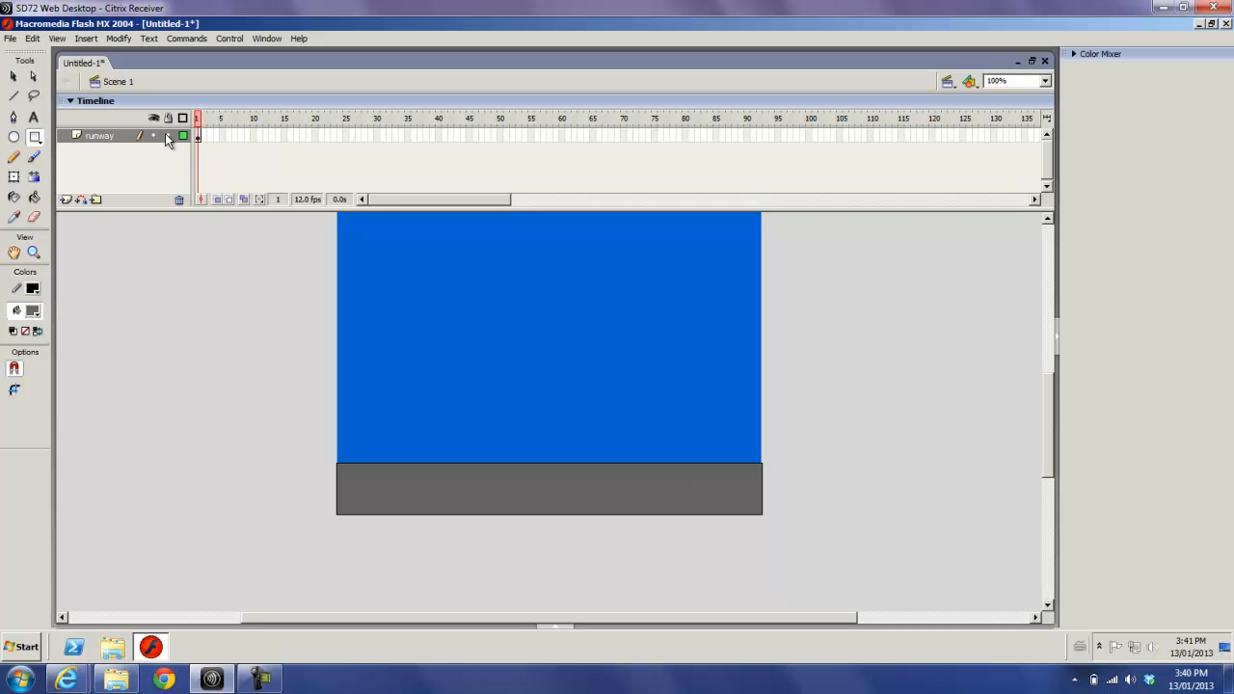
click(167, 134)
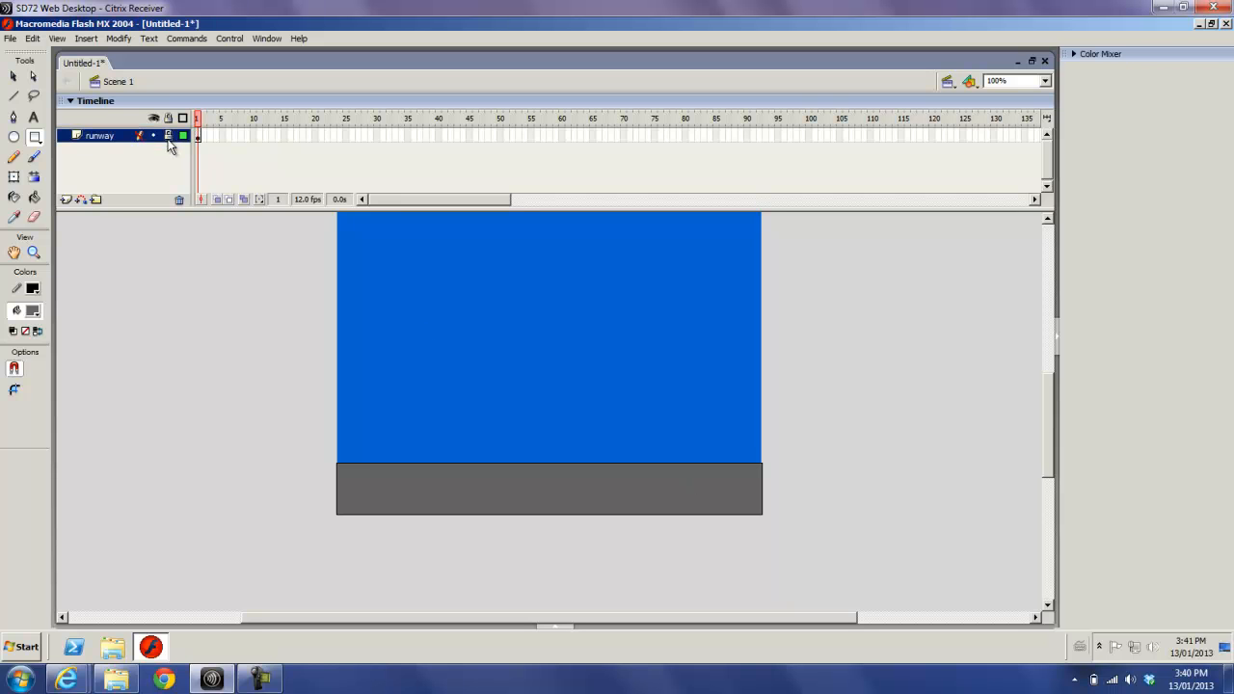
click(66, 201)
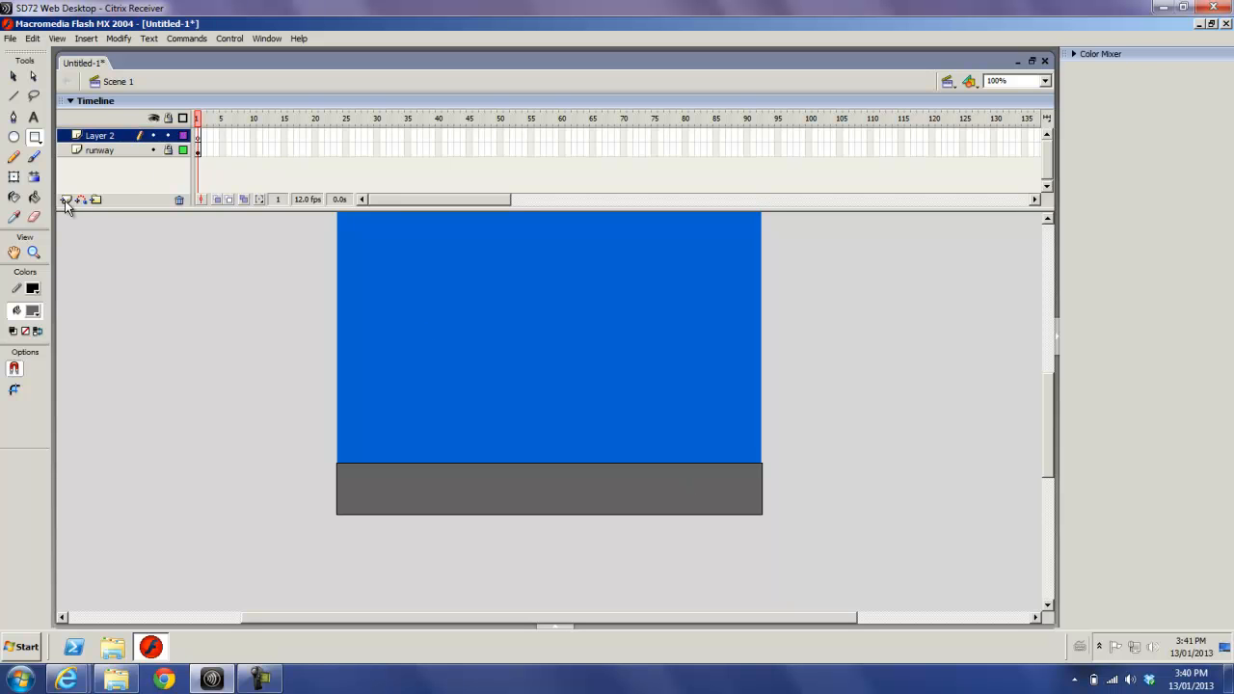
double_click(99, 137)
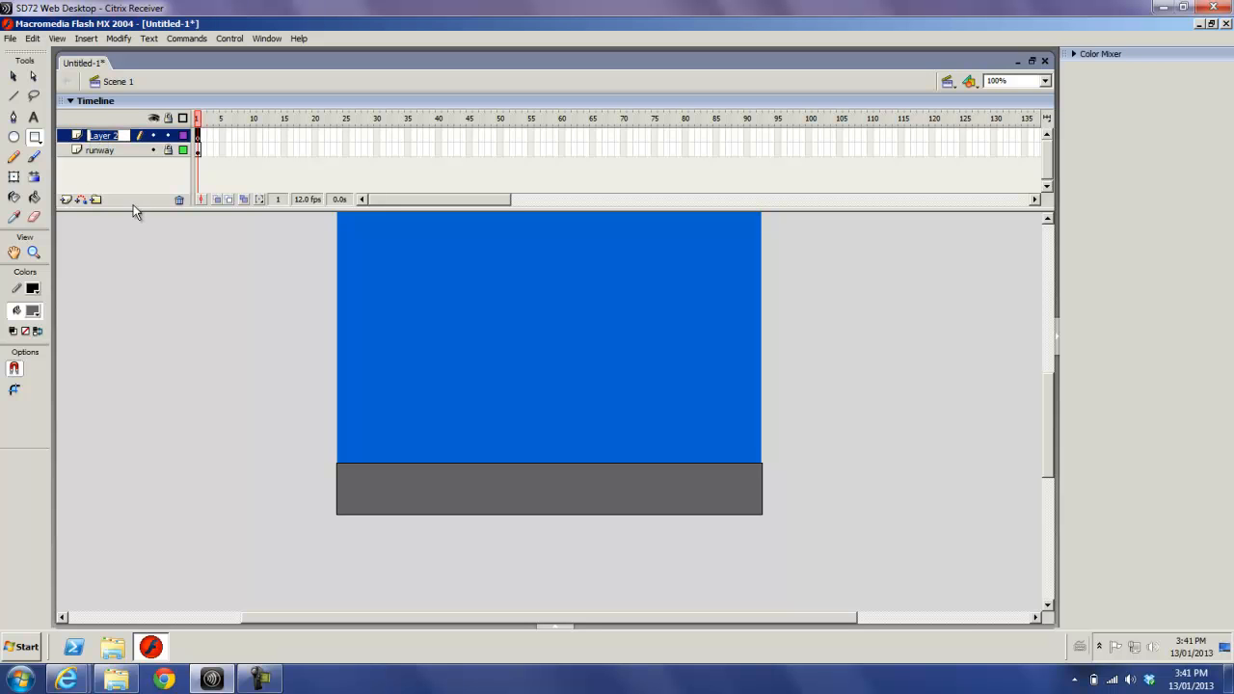
click(180, 200)
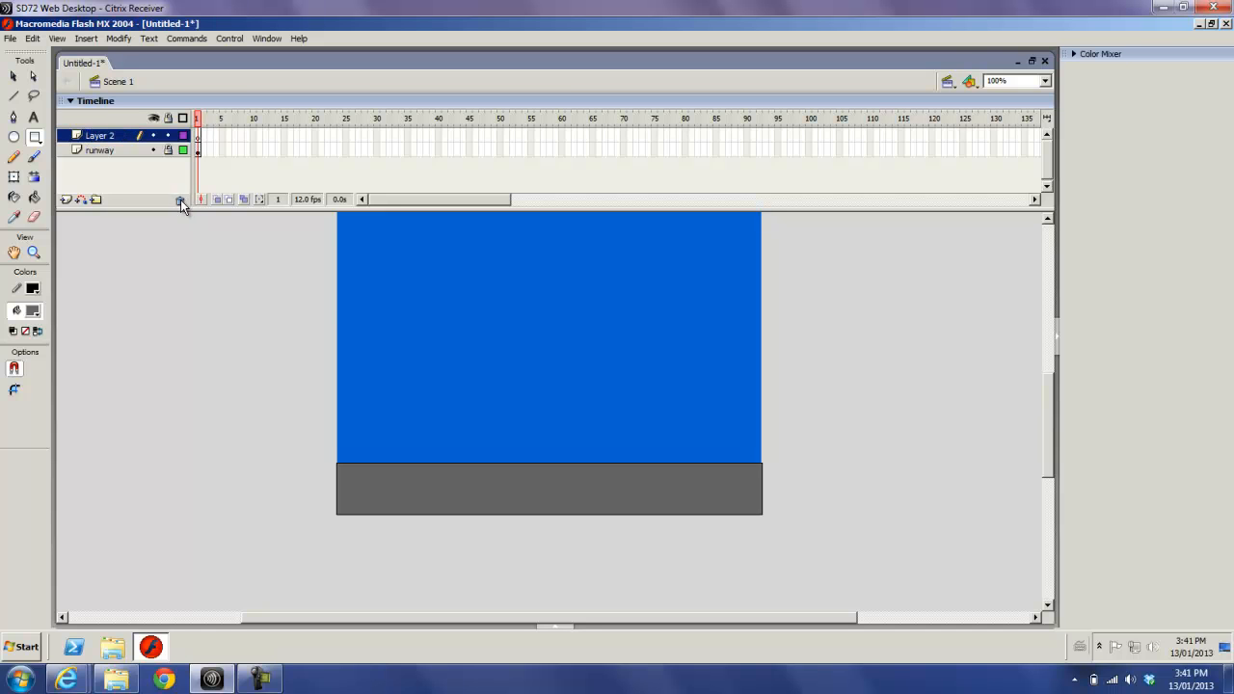
click(180, 199)
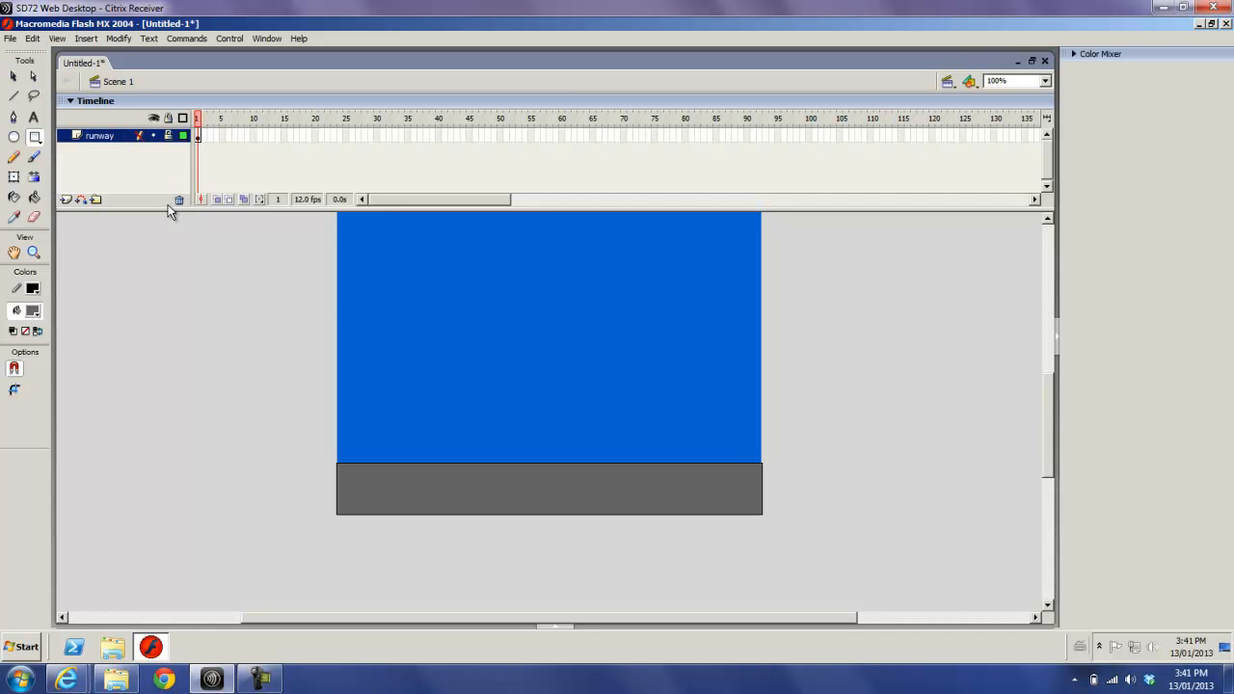
- Add a new layer above the runway layer, name it plane, and select its first frame
click(64, 199)
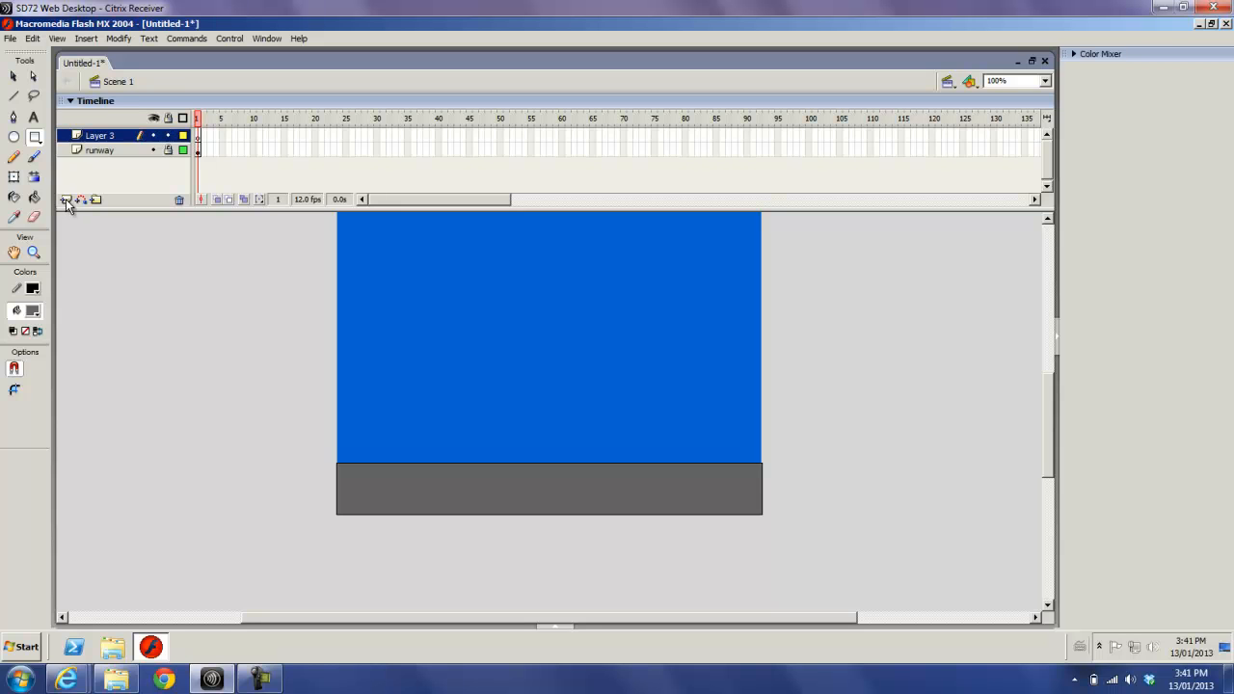
double_click(103, 136)
text(plane)
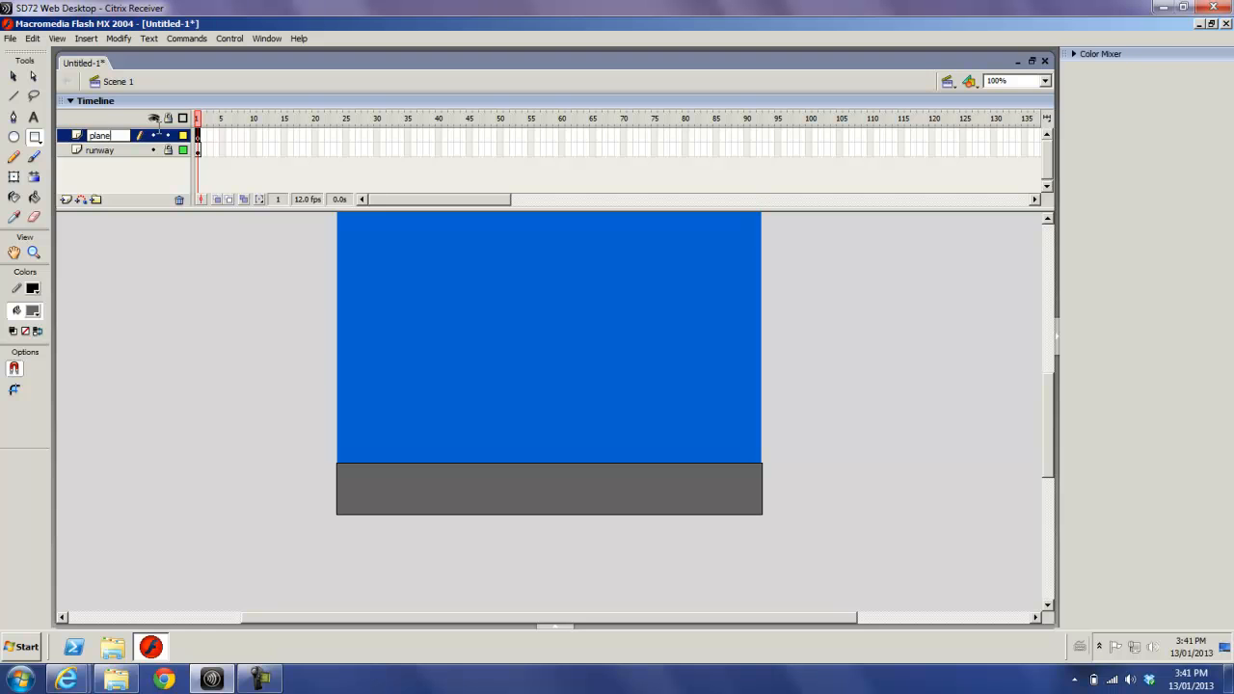
click(198, 138)
- Draw a small, narrow white rectangle with a black outline just above the runway as the plane's fuselage
click(32, 312)
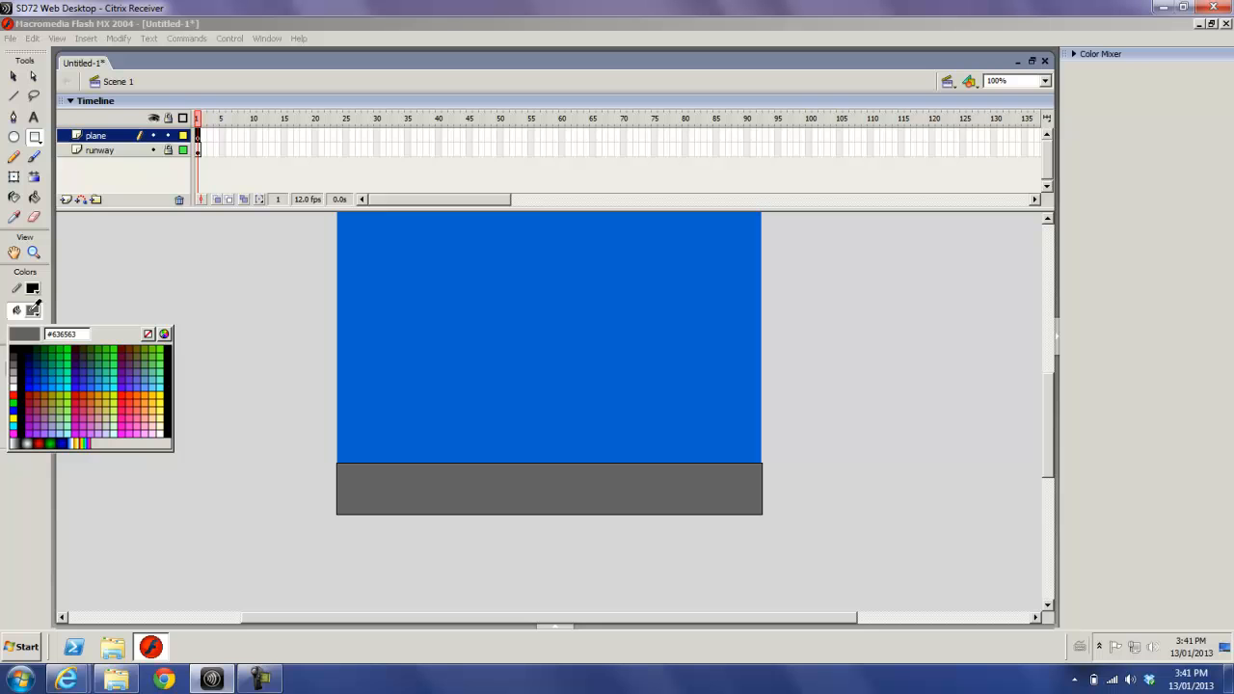
click(17, 382)
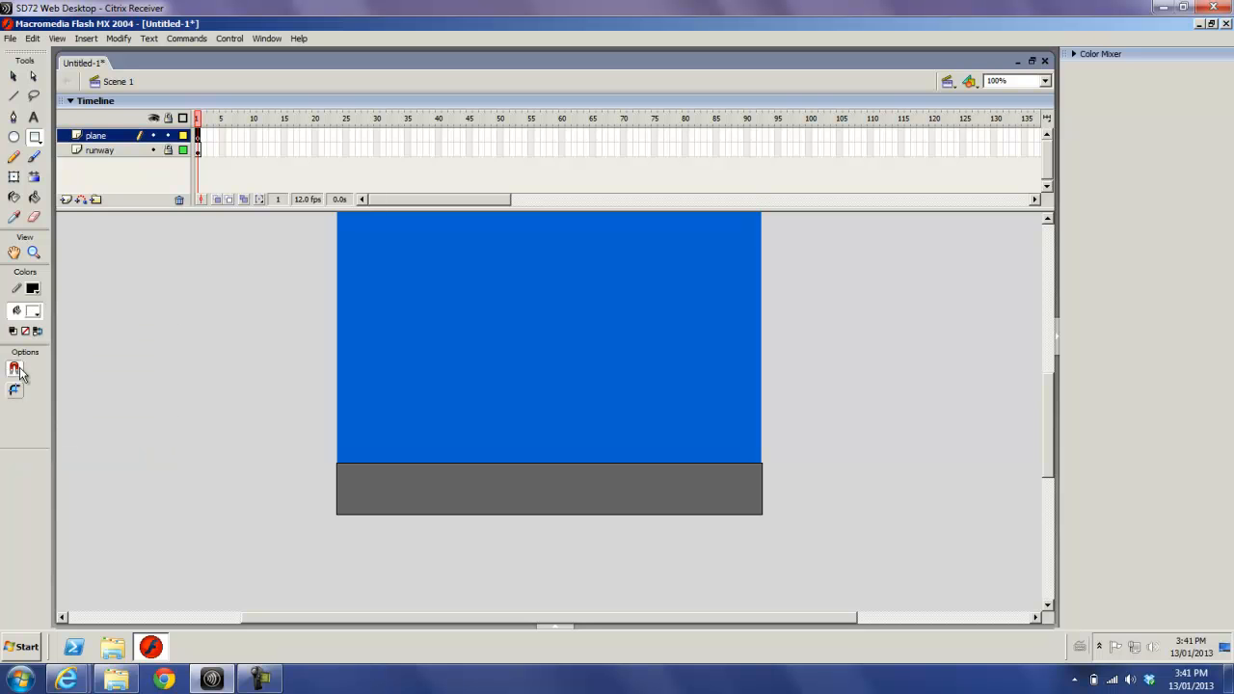
click(35, 138)
drag(530, 435, 606, 444)
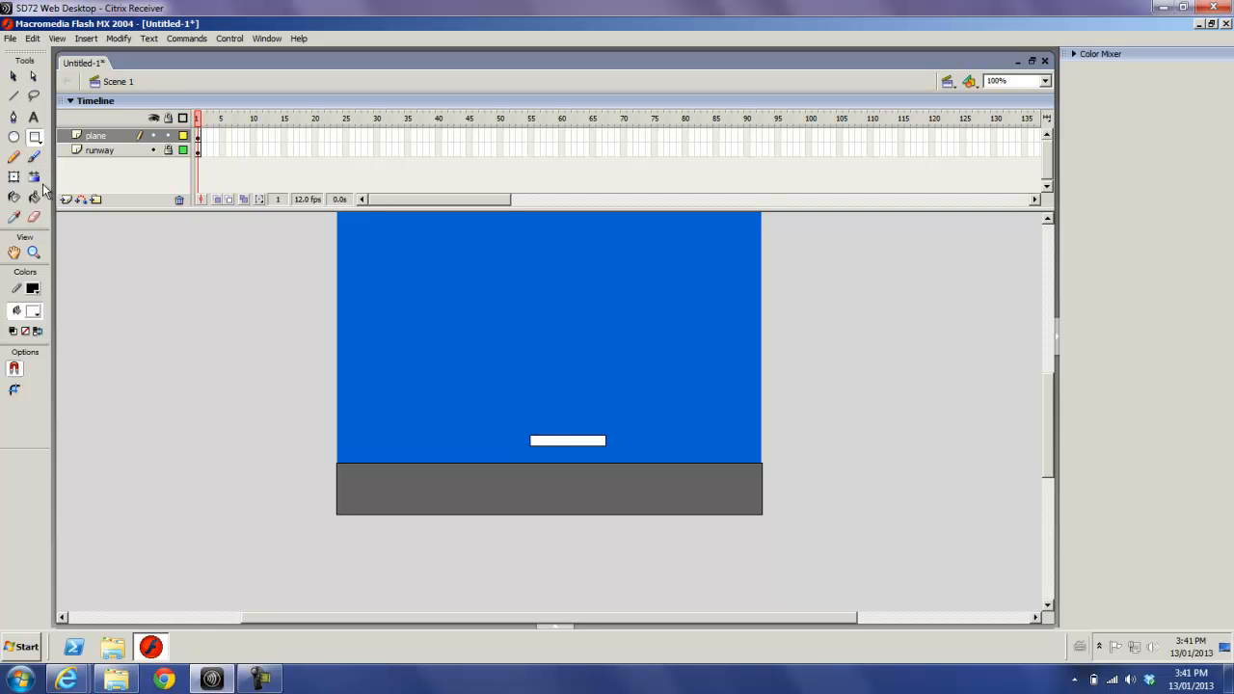
- Bend the left end of the white fuselage rectangle outward into a rounded nose
click(35, 253)
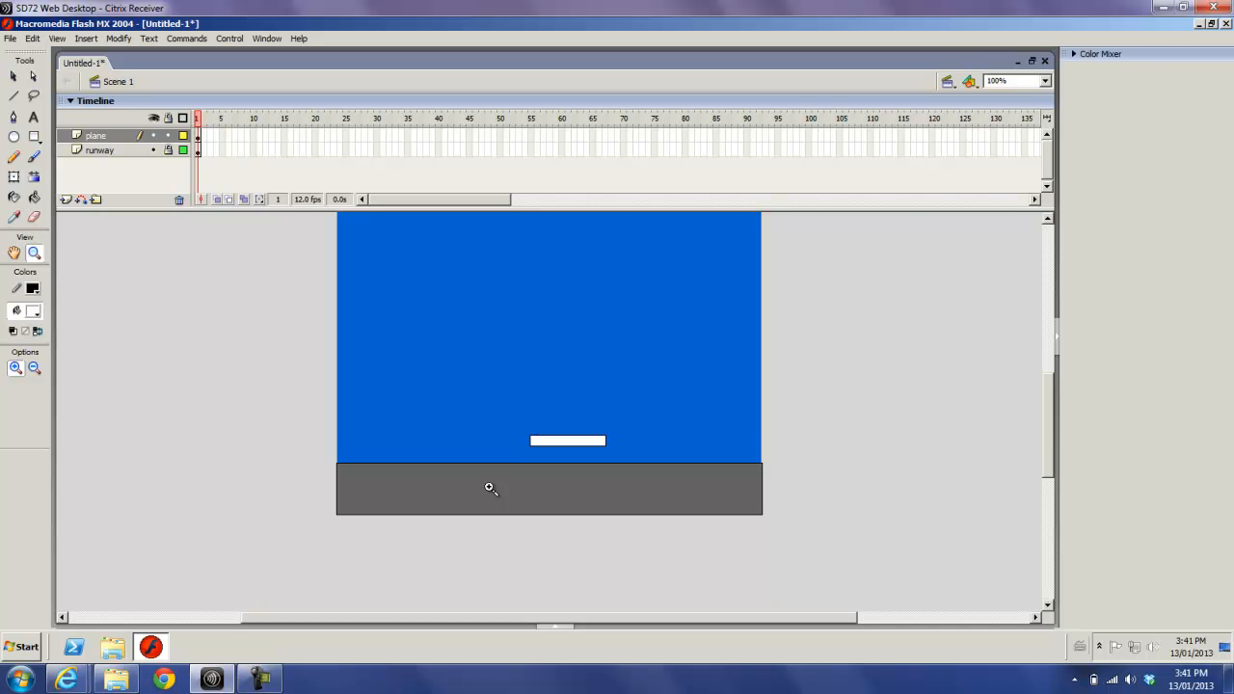
drag(522, 439, 634, 478)
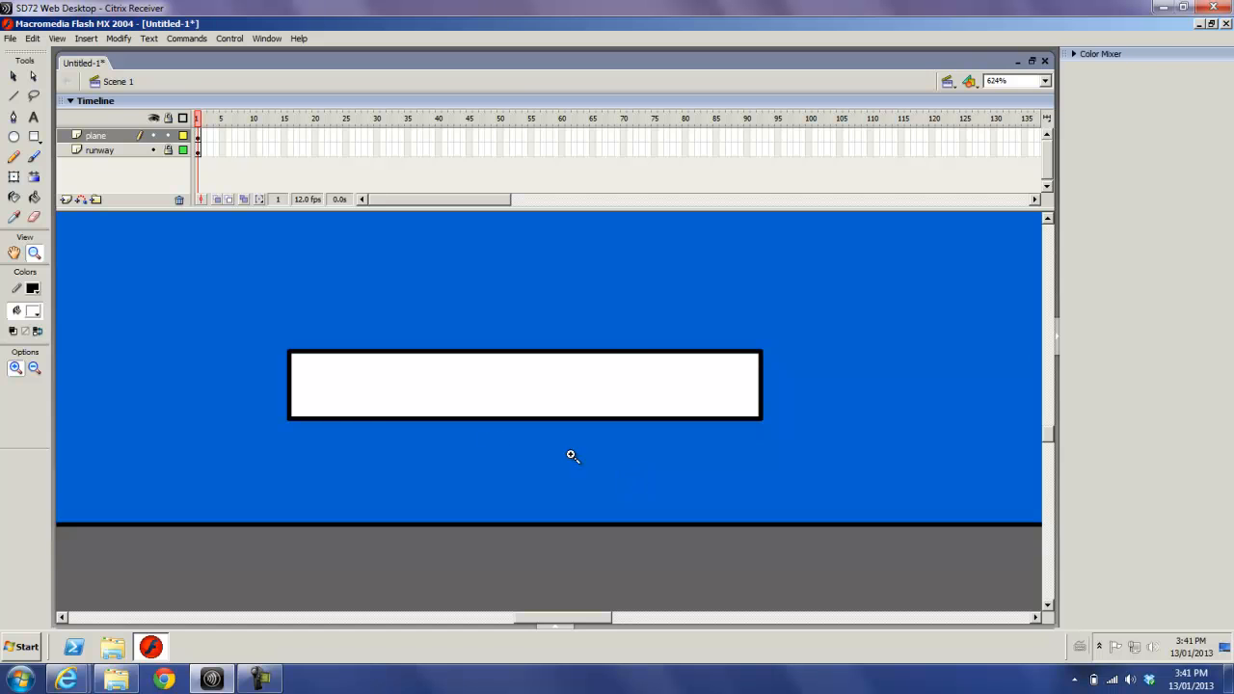
click(13, 77)
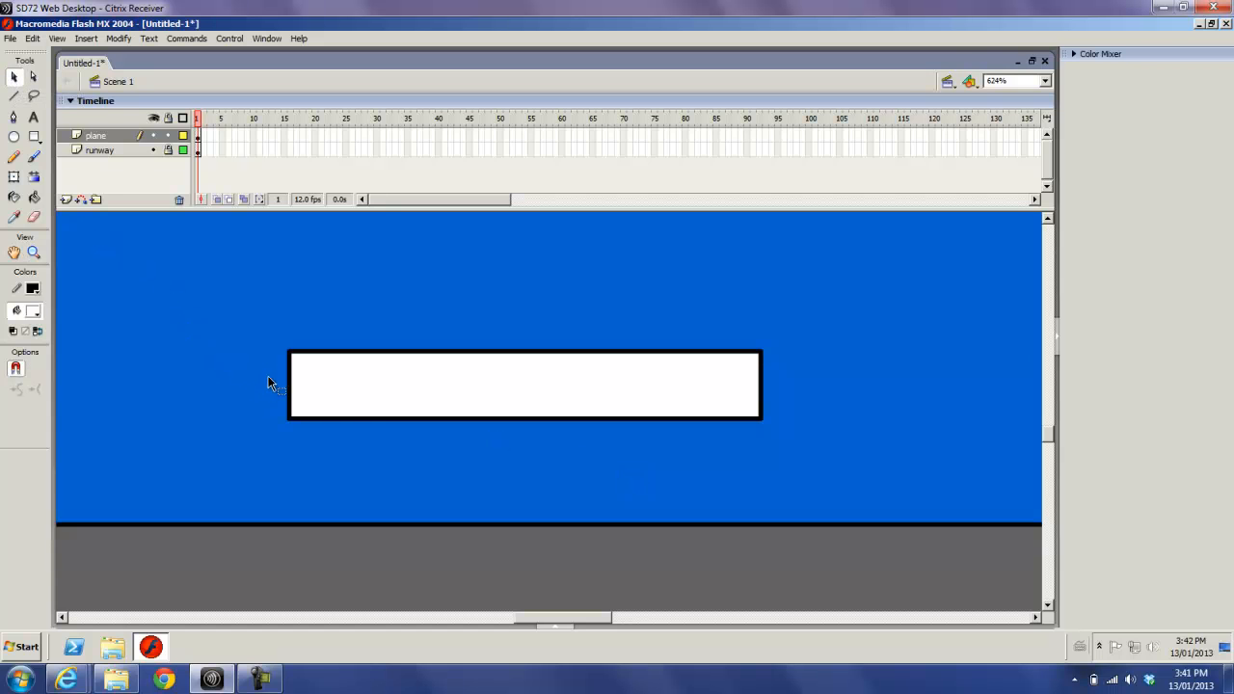
drag(290, 388, 229, 385)
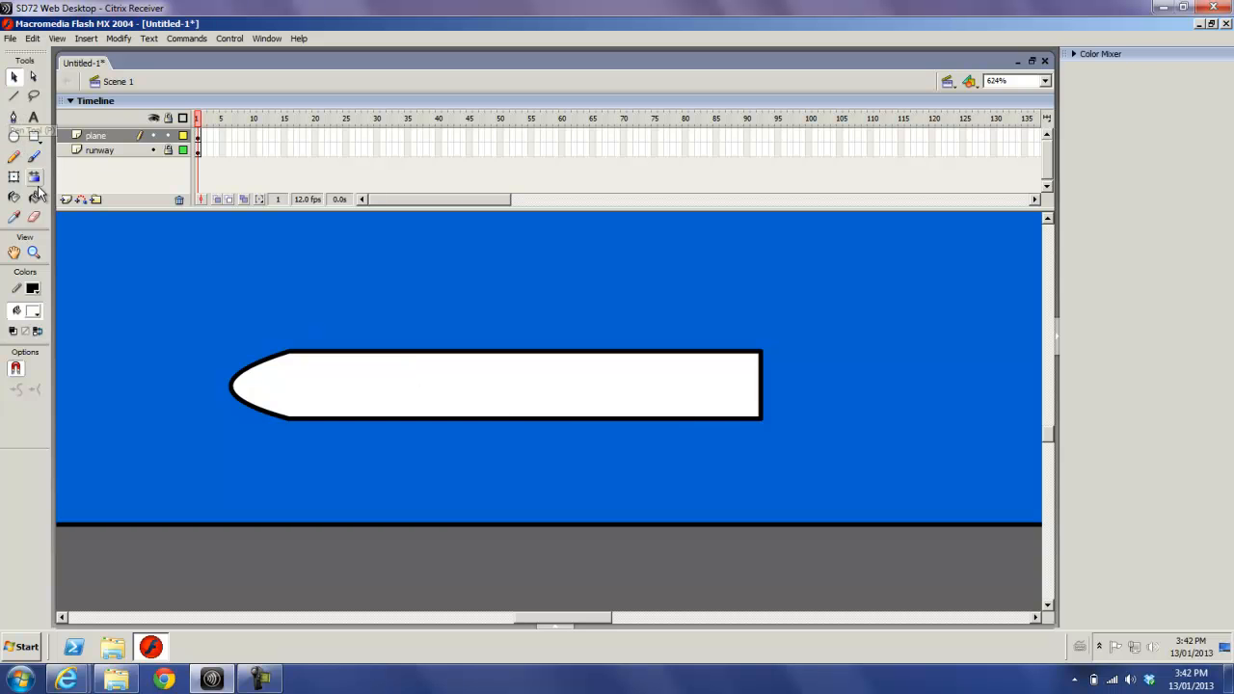
- Outline a swept wing with straight lines from mid-fuselage to below it and fill the part under the fuselage white
click(15, 97)
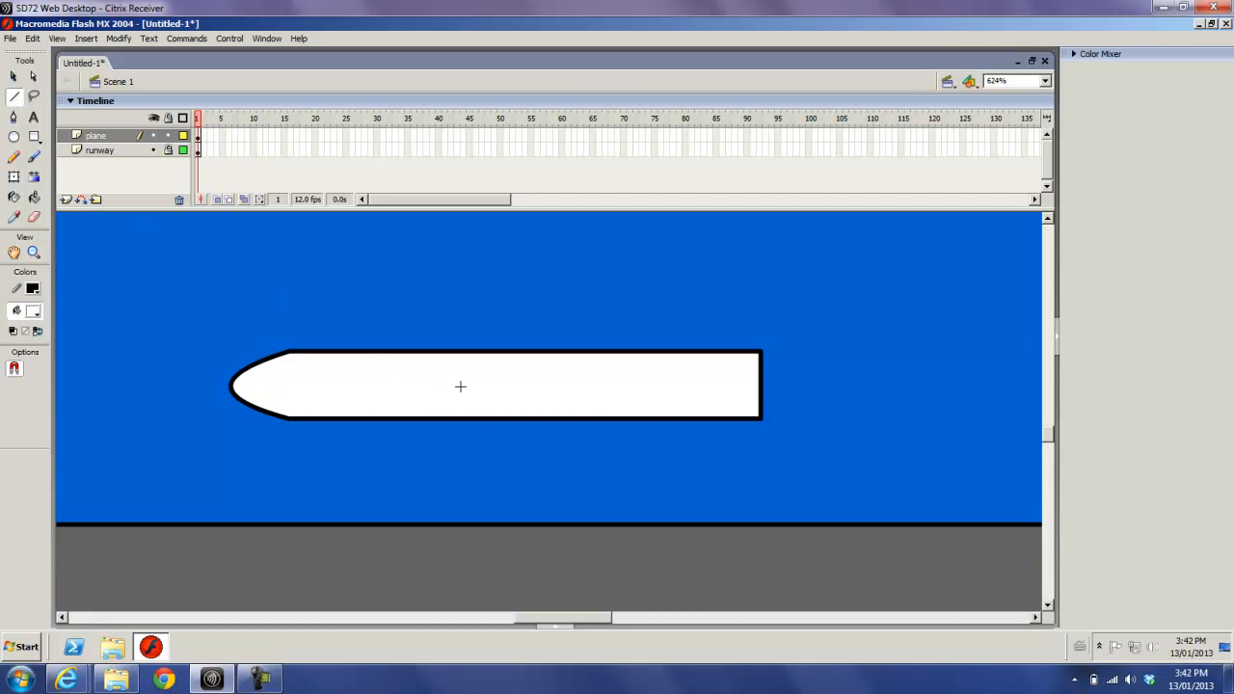
drag(437, 383, 538, 385)
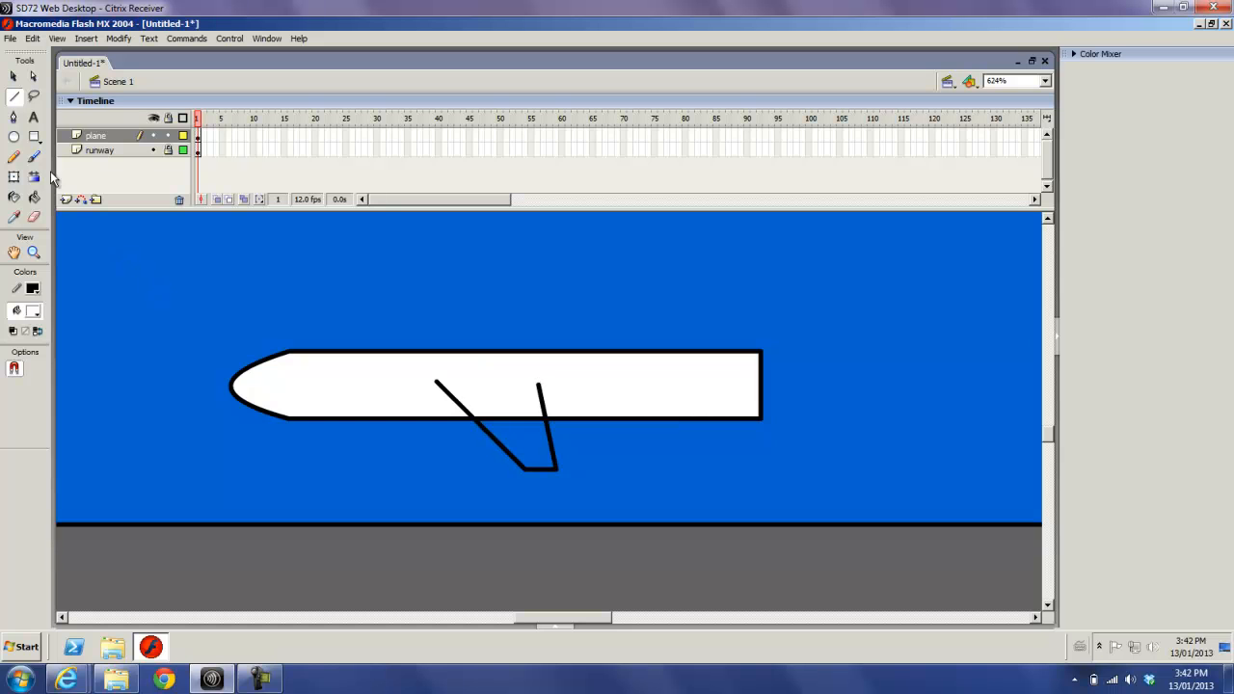
click(36, 199)
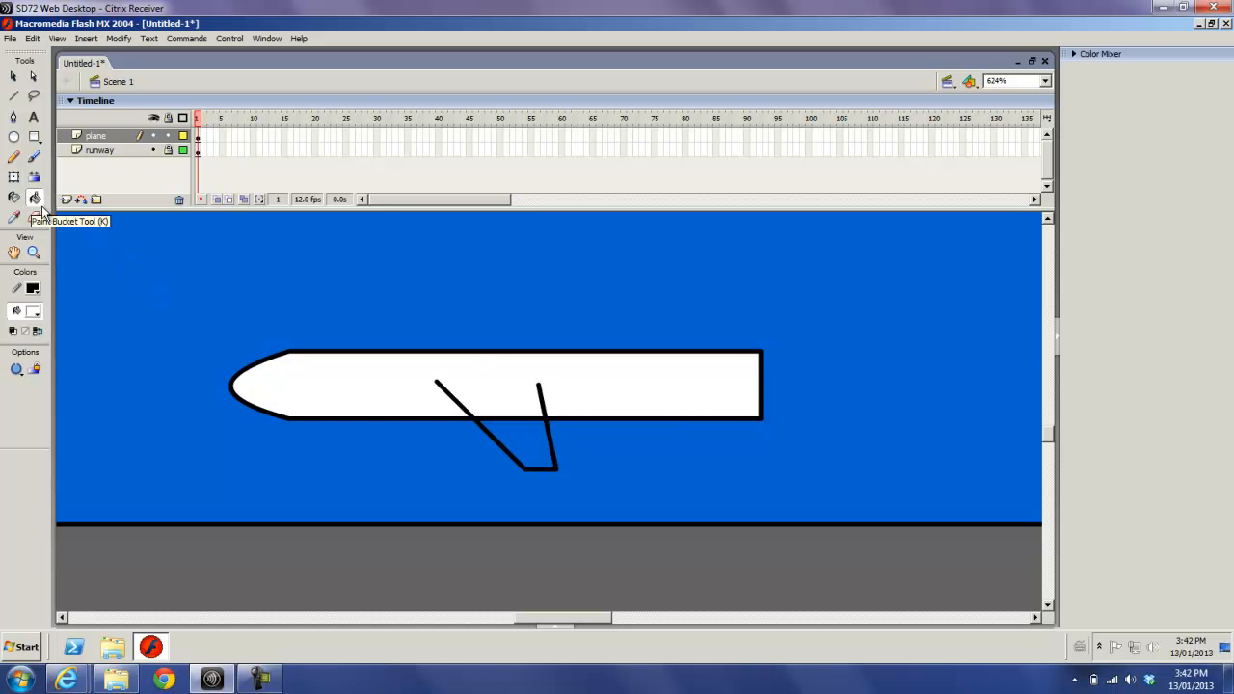
click(533, 431)
- Delete the segment of the fuselage's lower outline that crosses the wing
click(14, 76)
click(515, 420)
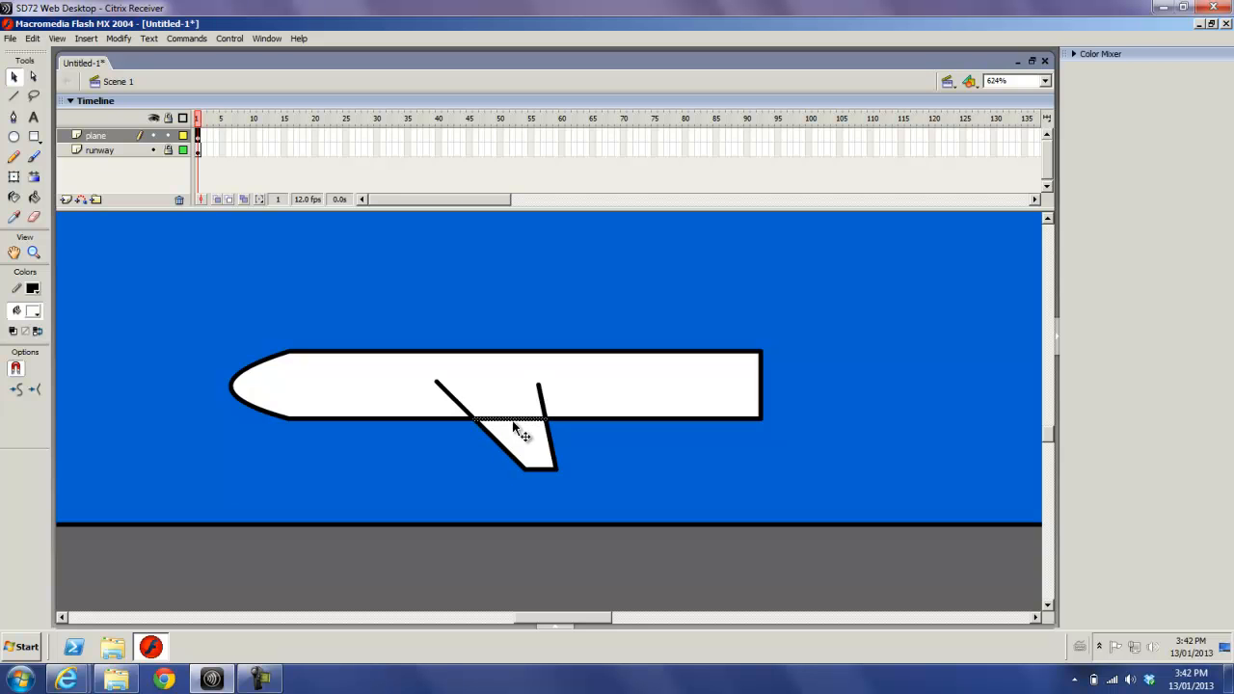
key(Delete)
- Reshape the fuselage's upper rear corner into a tail fin with a sloped front edge and a vertical back edge
click(713, 350)
mouse_move(714, 347)
mouse_down()
mouse_move(725, 301)
mouse_move(705, 331)
mouse_move(715, 368)
mouse_move(715, 351)
mouse_up()
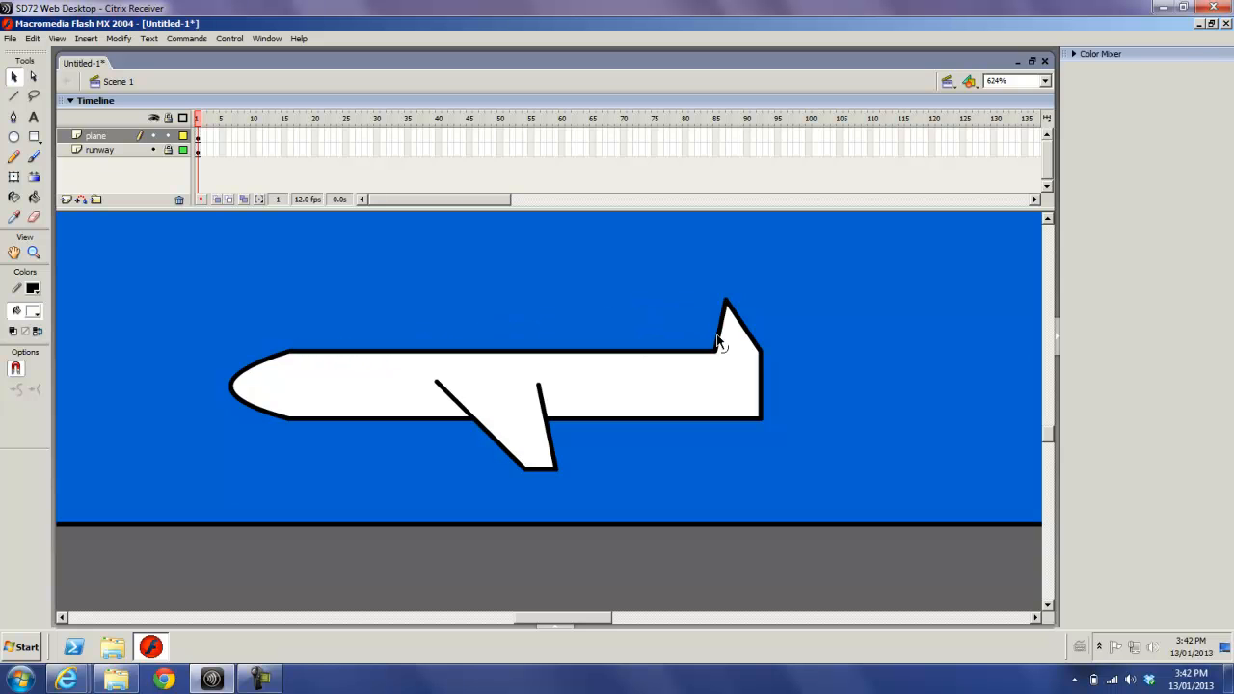
drag(729, 303, 761, 301)
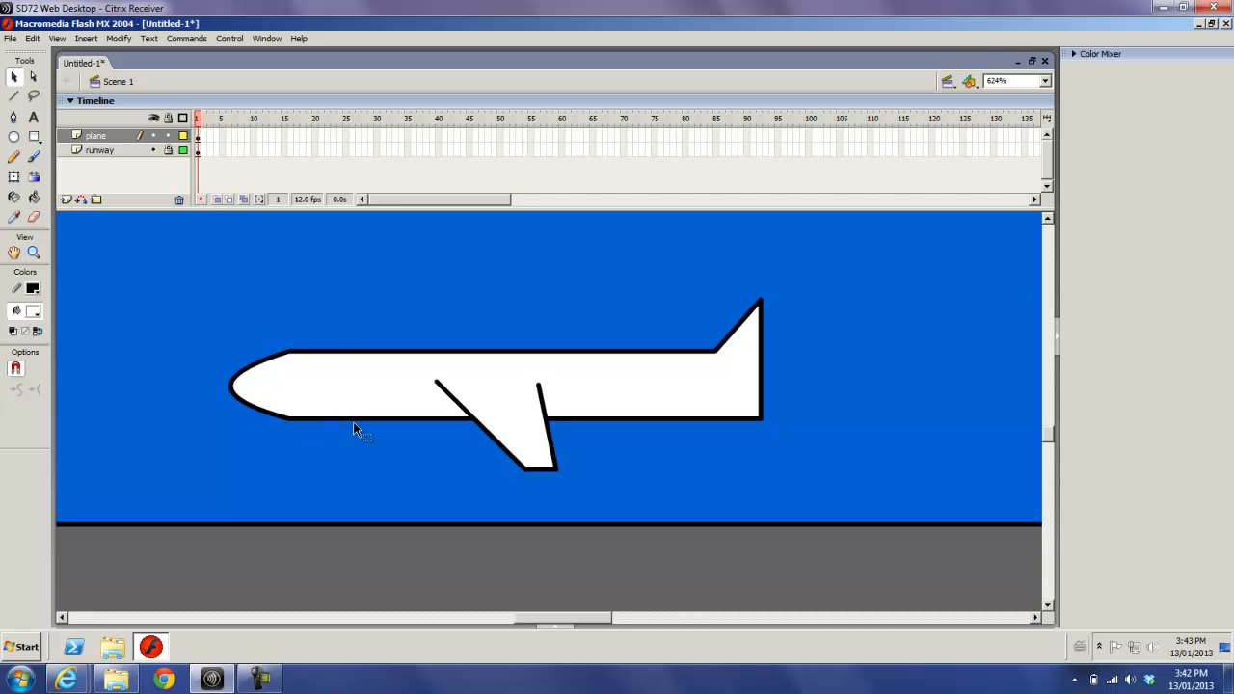
- Draw two short slanted landing gear struts under the fuselage, one ahead of the wing and one behind it
click(13, 96)
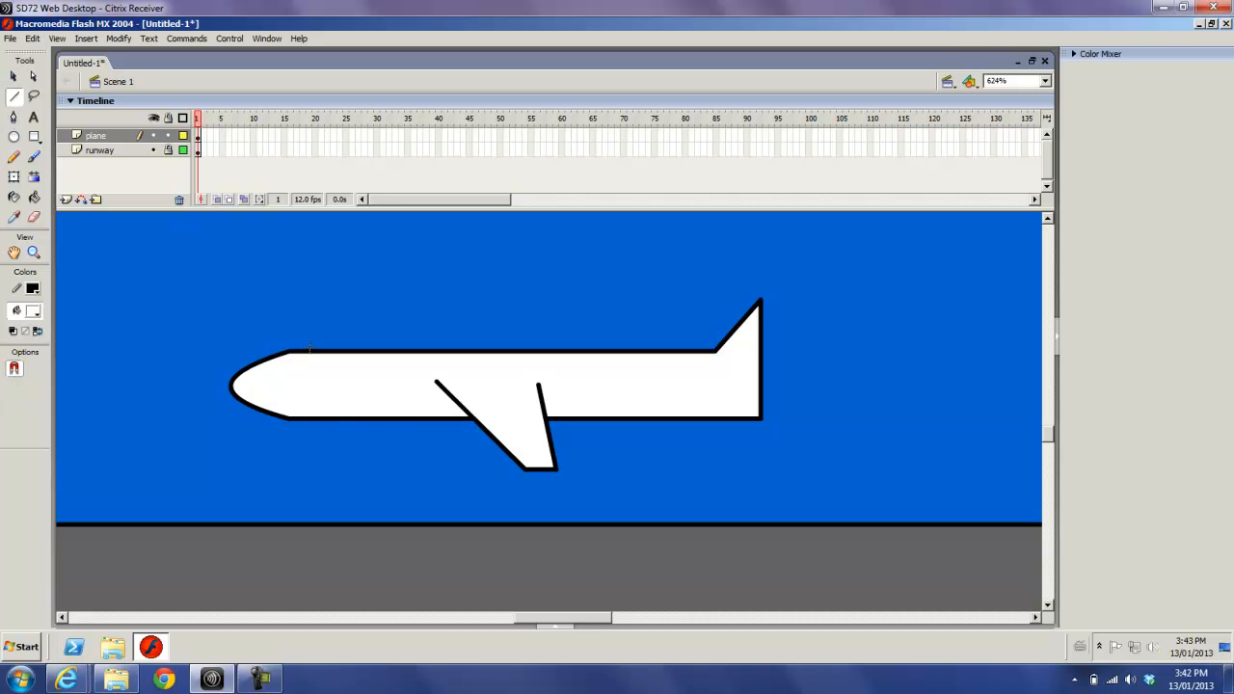
drag(386, 418, 370, 446)
drag(598, 419, 613, 446)
- Draw a black filled circle as a wheel at the lower end of each landing gear strut
click(13, 136)
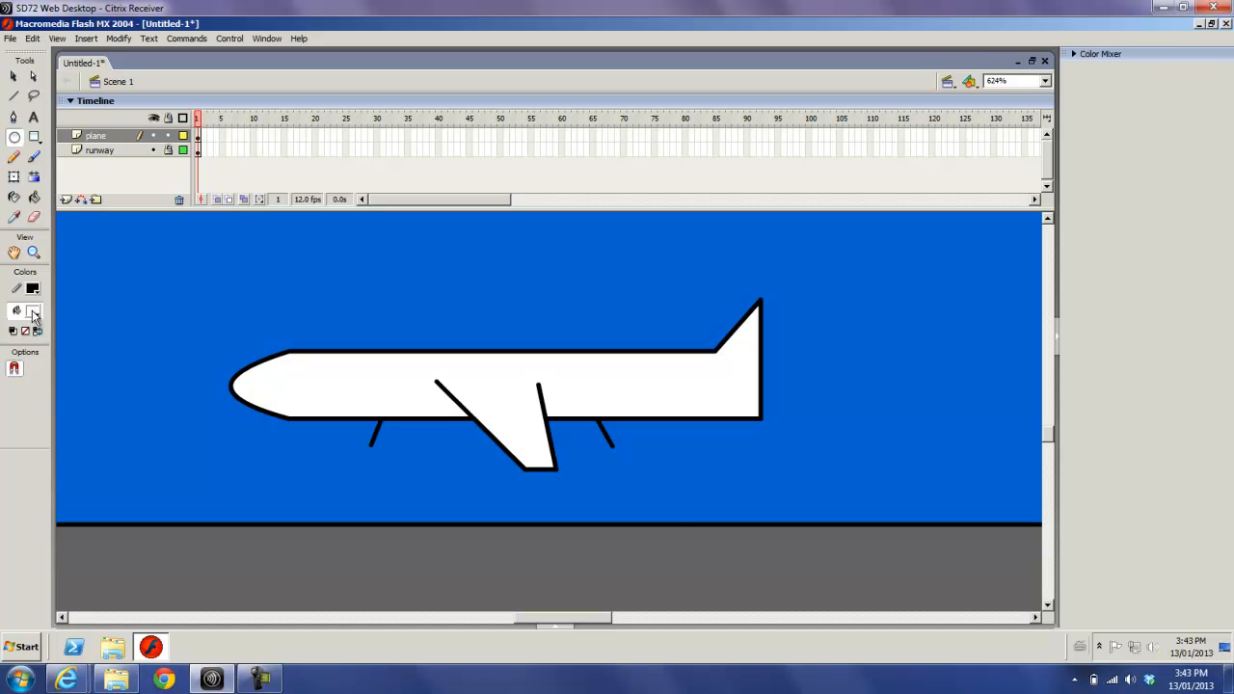
click(33, 312)
click(13, 352)
drag(355, 440, 385, 472)
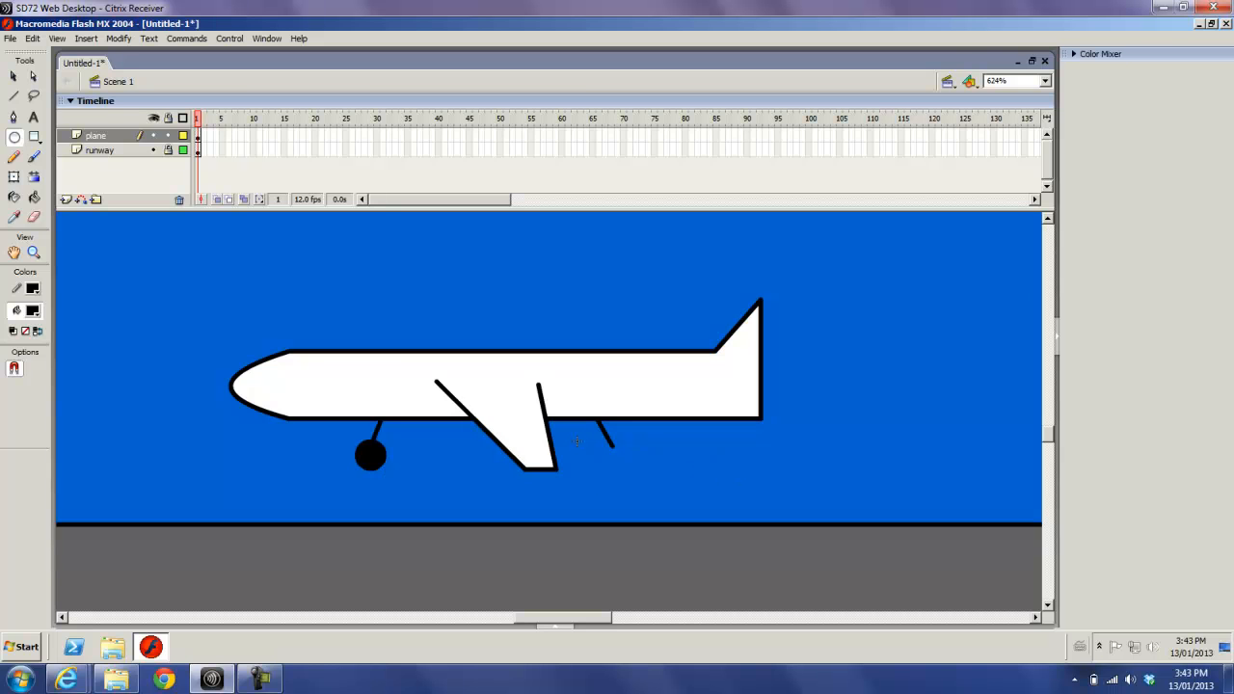
drag(602, 450, 636, 467)
drag(626, 470, 629, 471)
- Convert the whole plane drawing on the plane layer into a movie clip symbol named planewithwheels
click(34, 253)
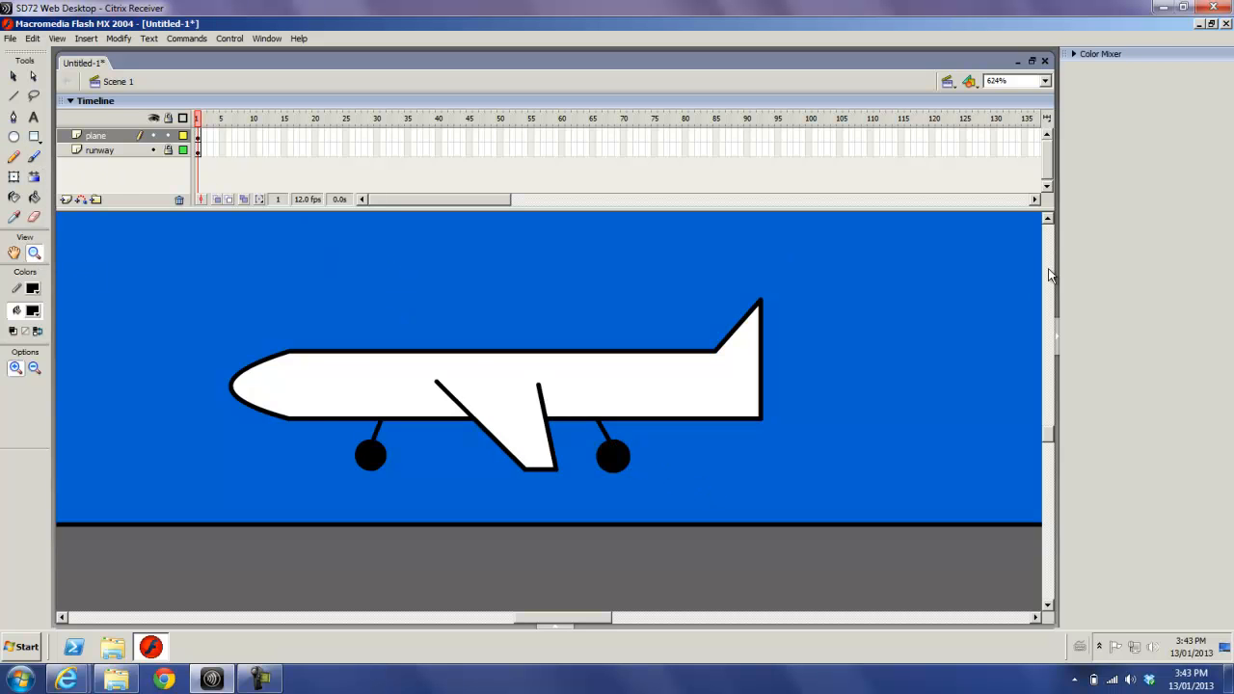
click(1045, 82)
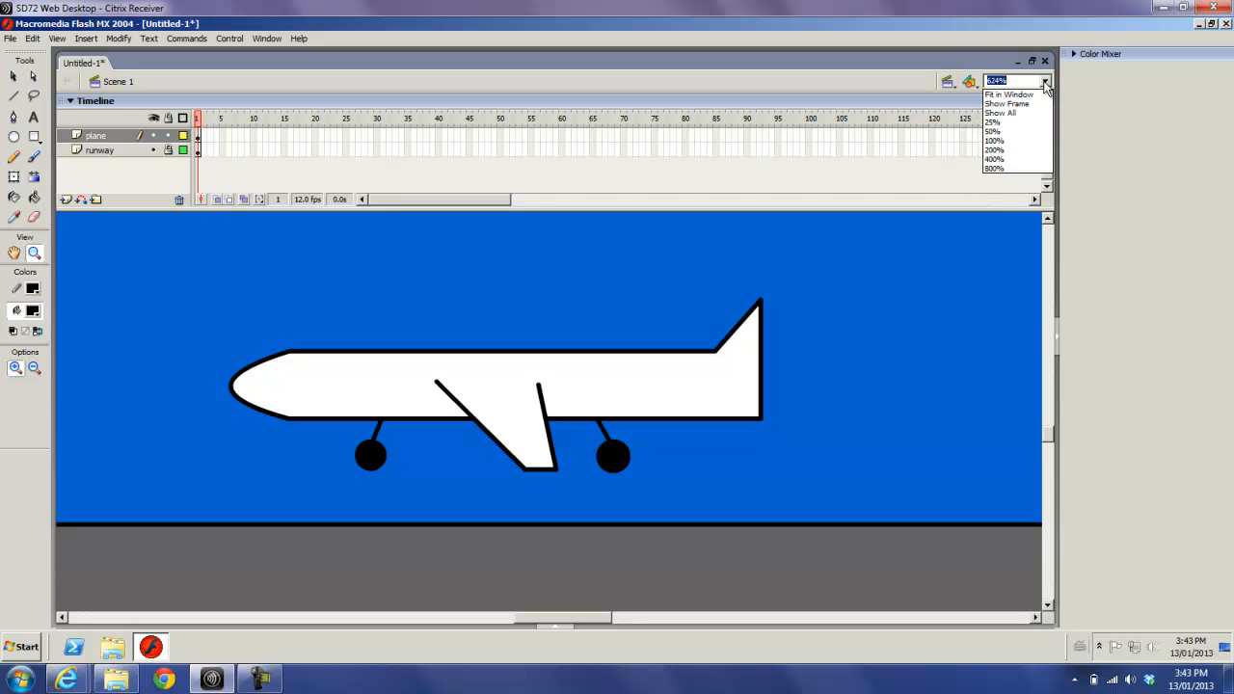
click(999, 142)
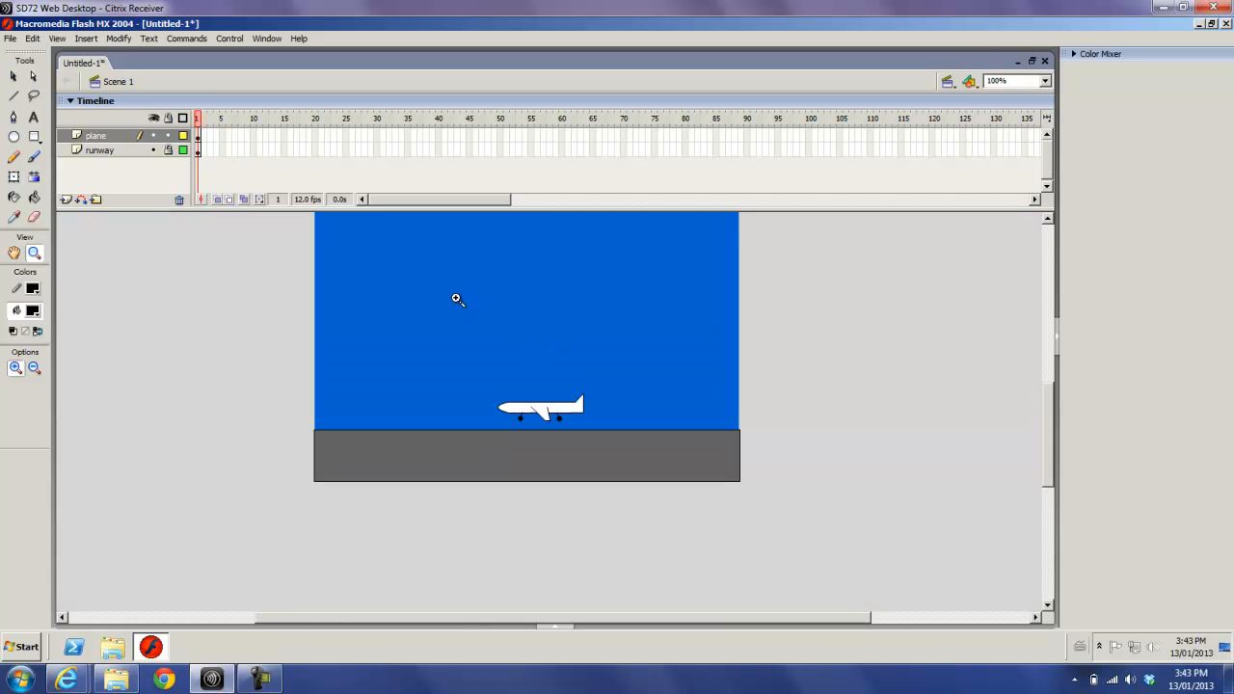
click(199, 139)
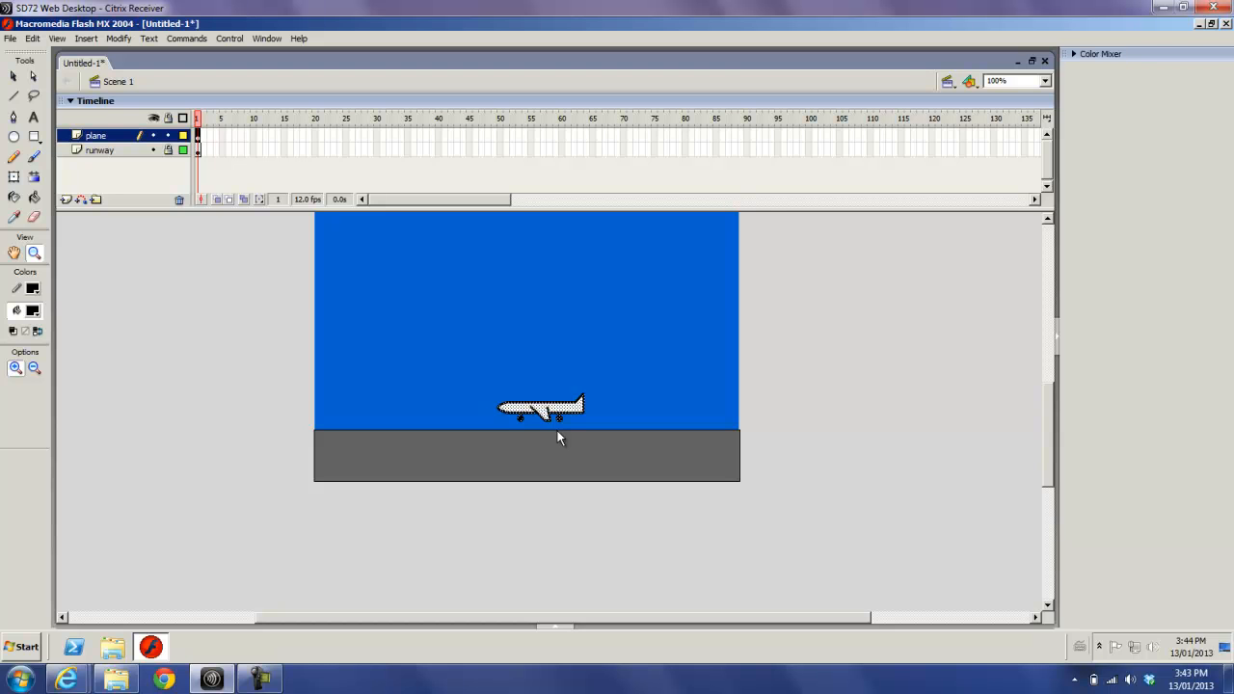
key(F8)
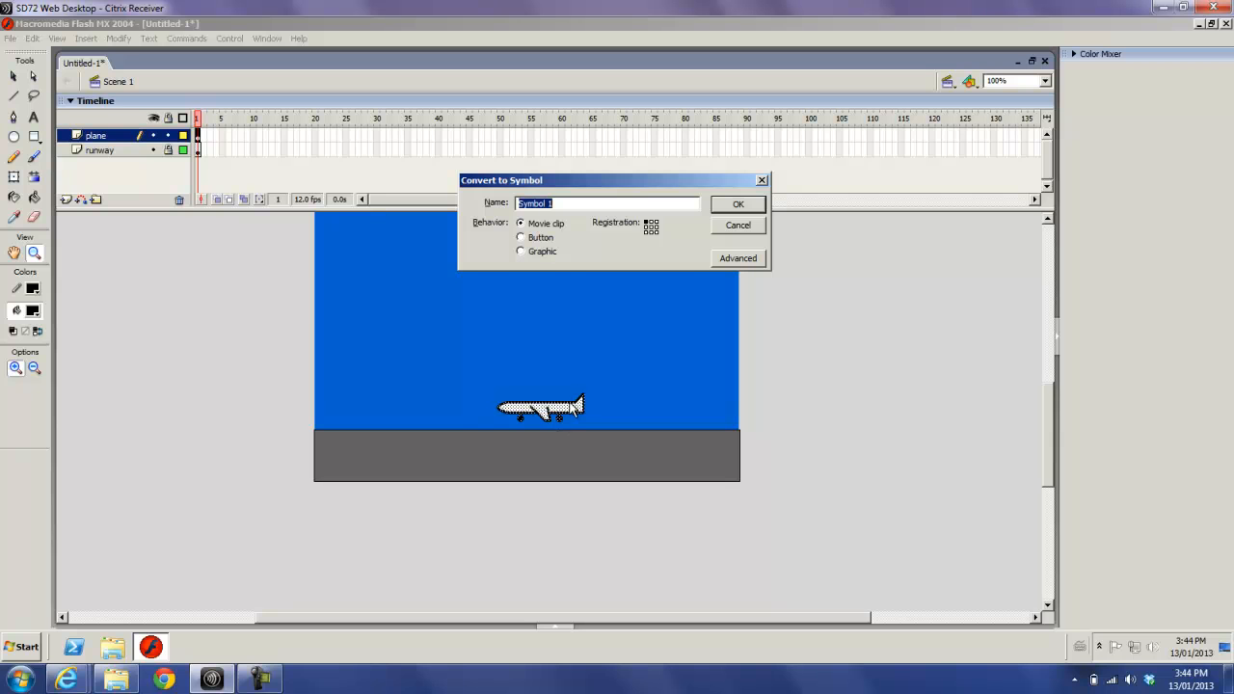
drag(554, 203, 511, 206)
text(planew)
text(ithwheels)
key(Return)
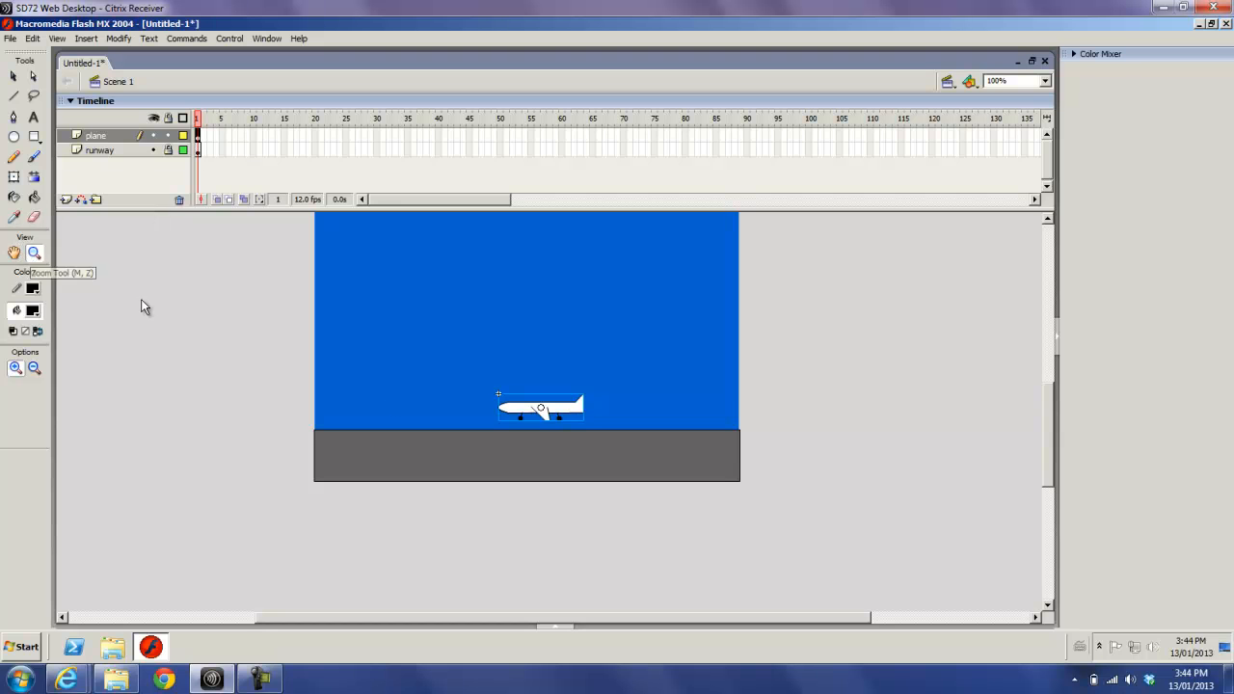
- Open the document's Library and preview the planewithwheels symbol
drag(477, 373, 660, 464)
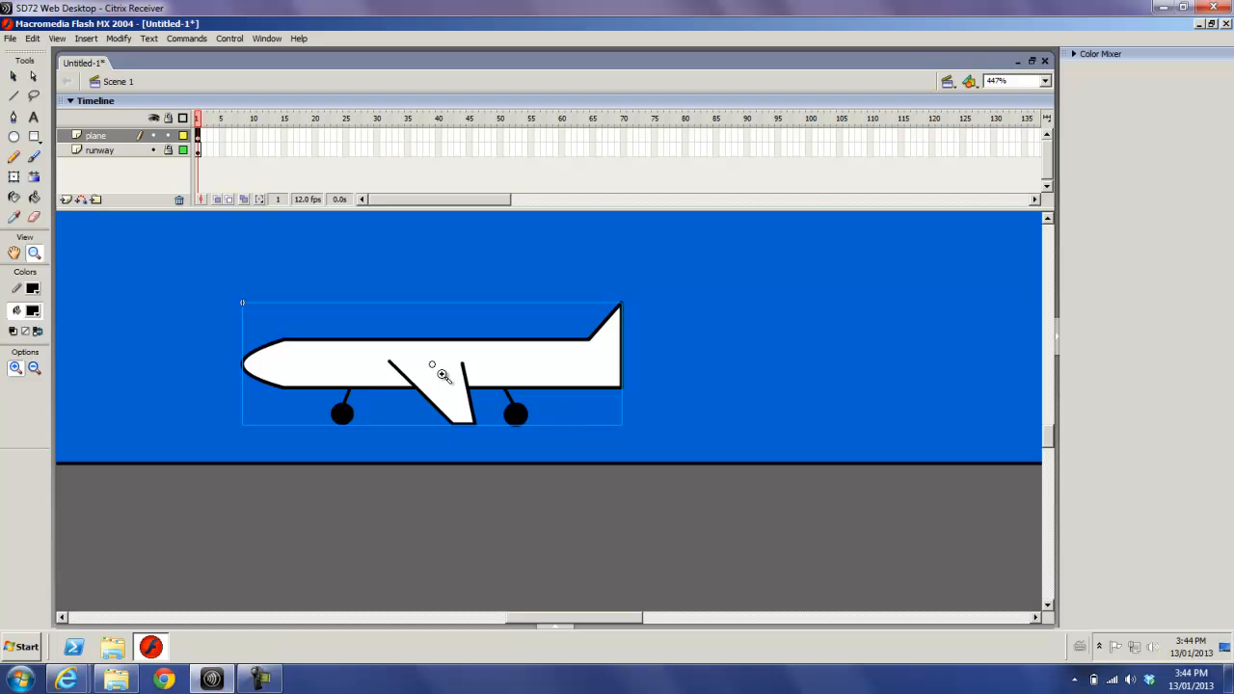
click(13, 77)
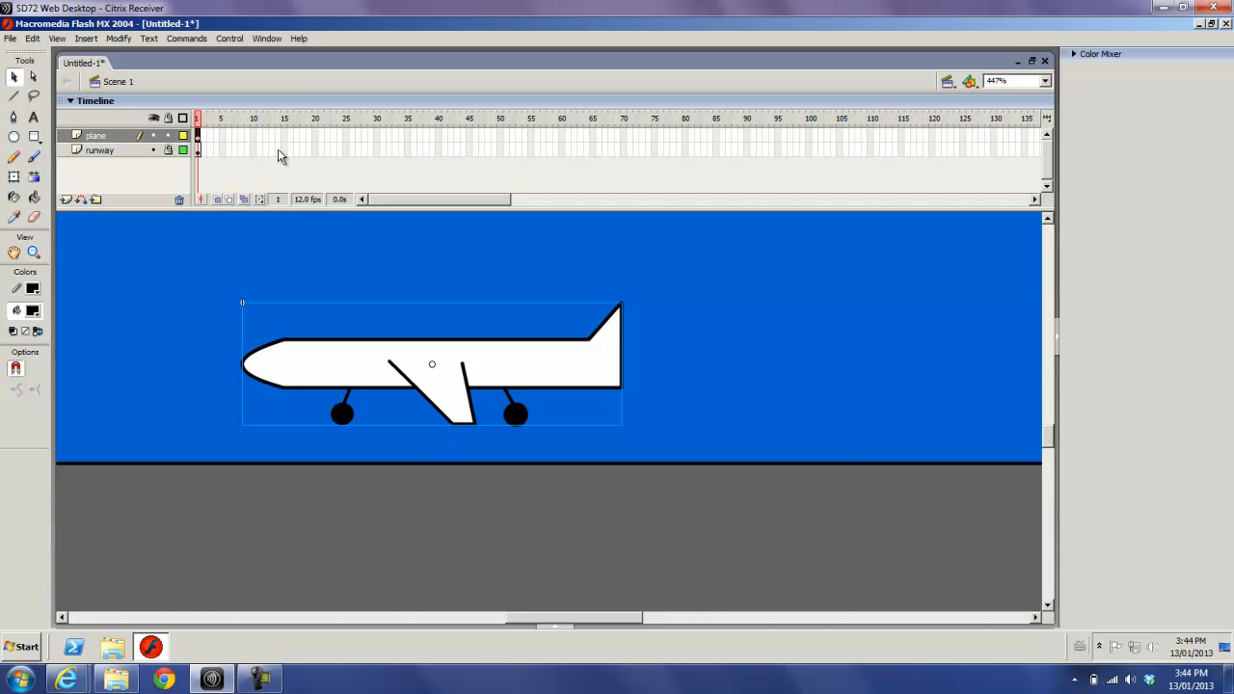
click(268, 40)
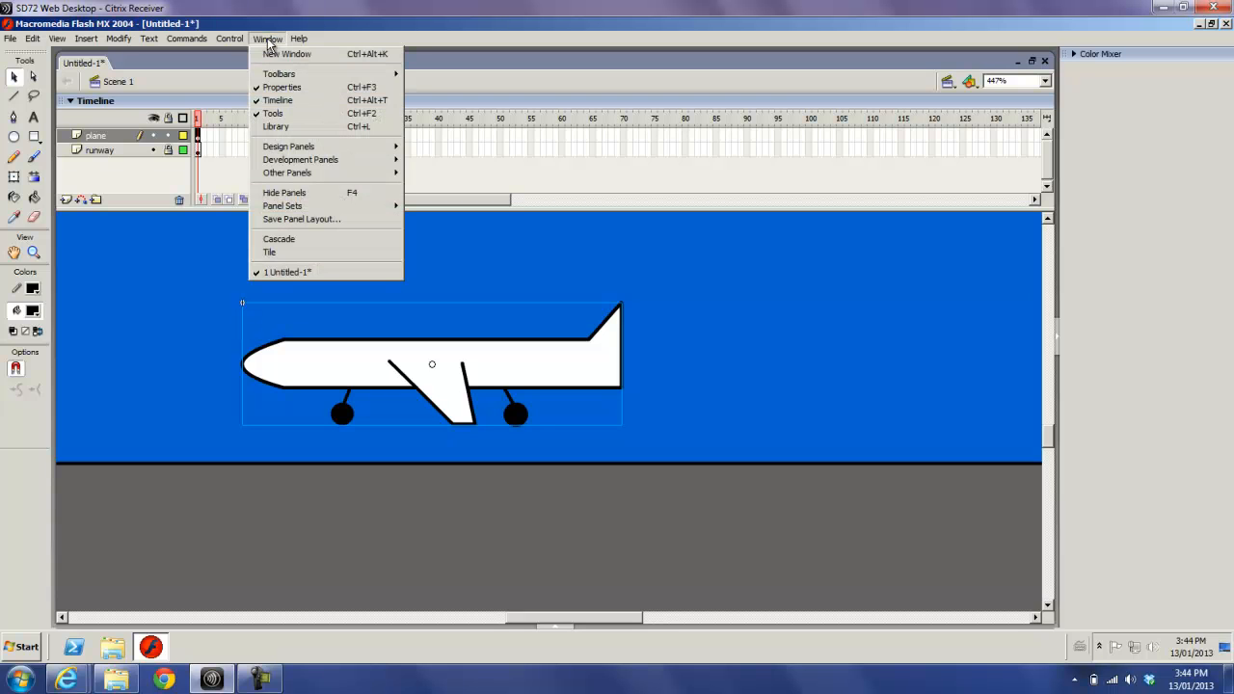
click(276, 127)
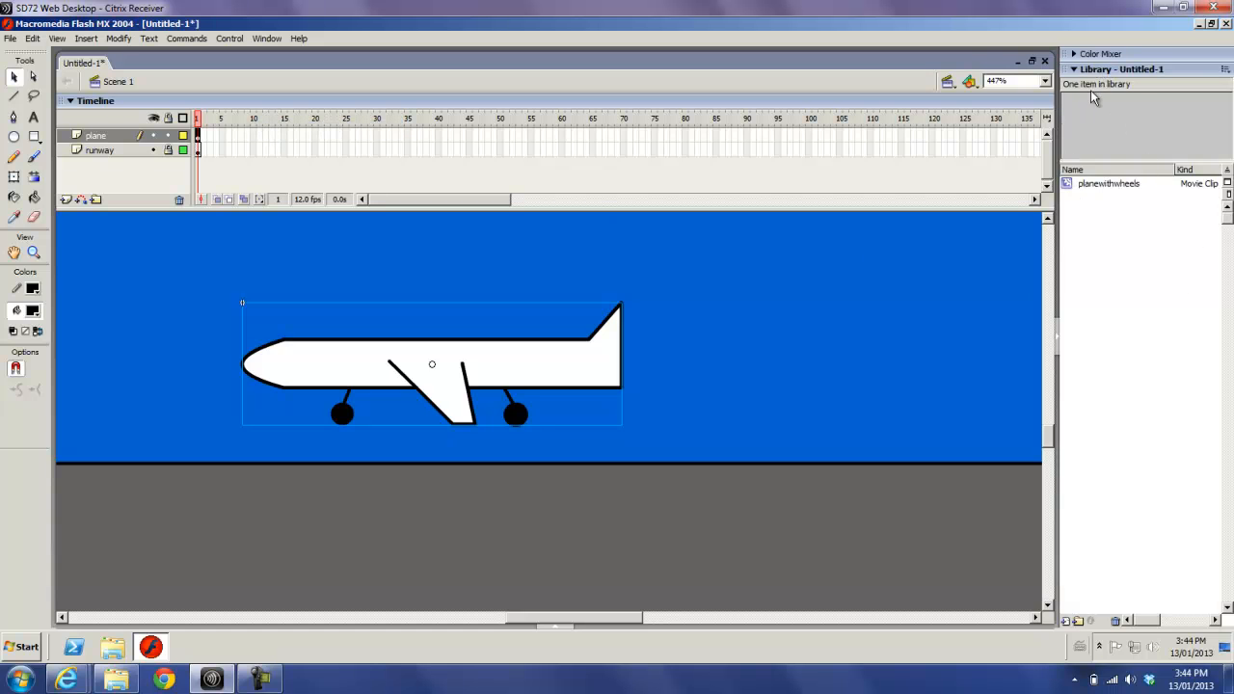
click(1069, 184)
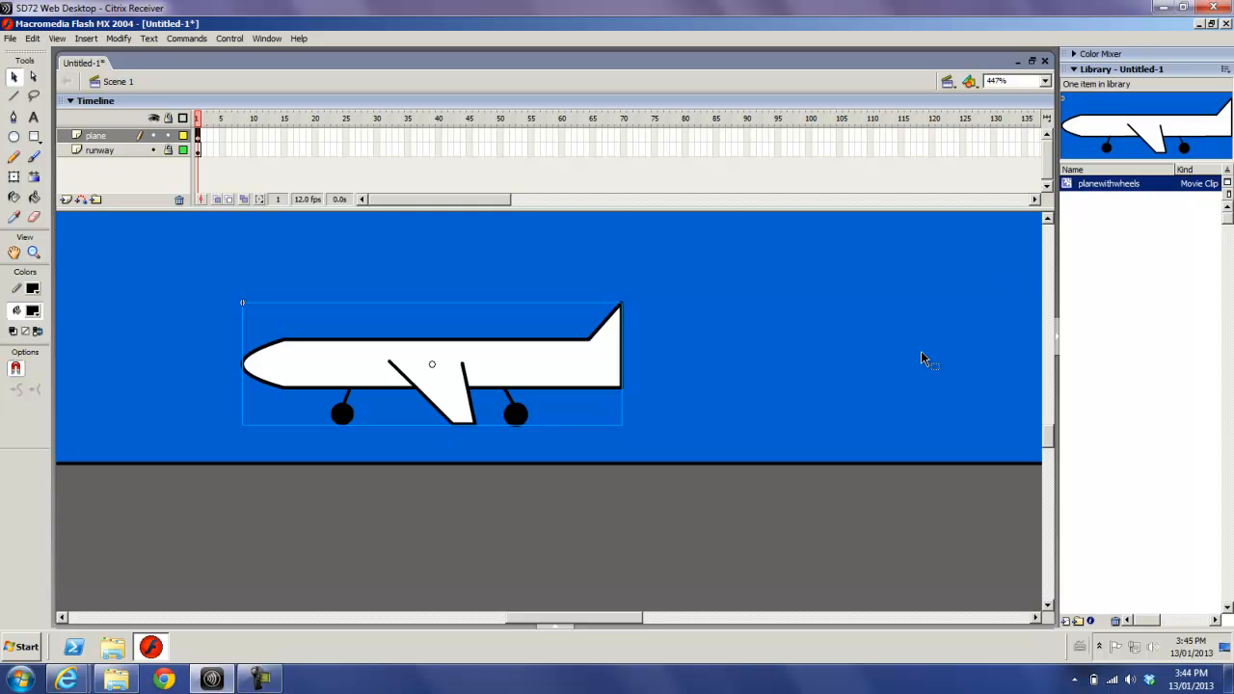
- Move the plane instance to the right end of the runway, with its wheels on the runway surface
click(1043, 82)
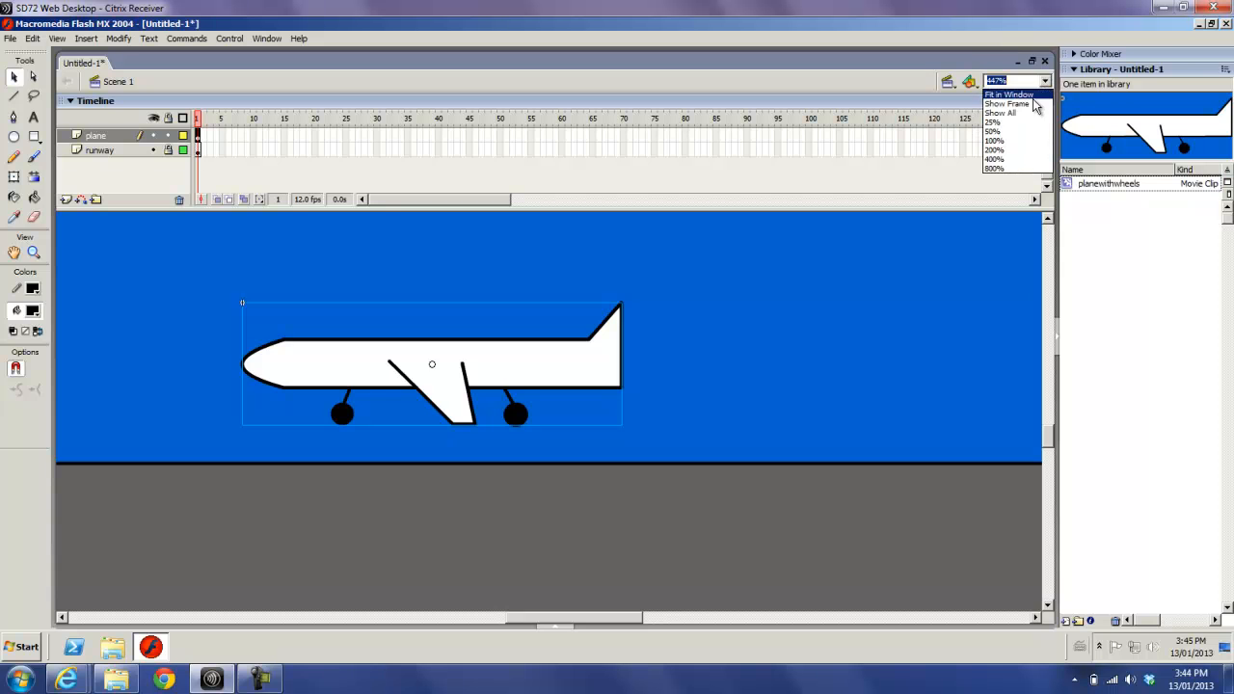
click(996, 142)
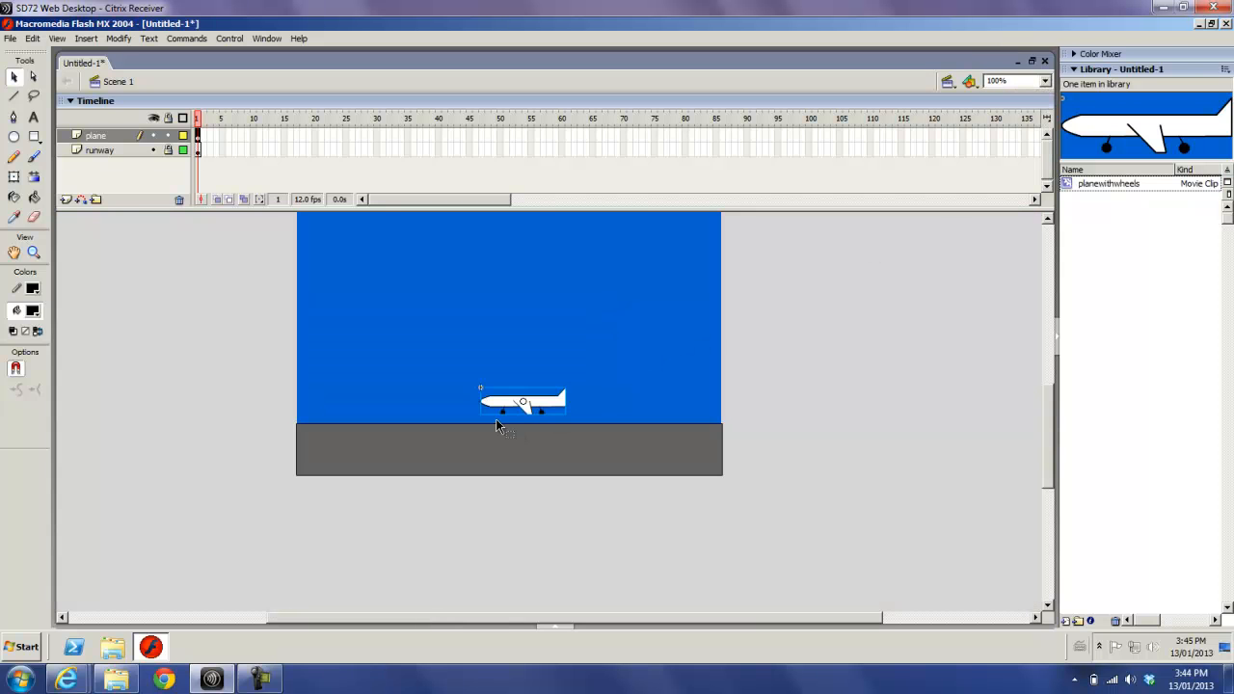
drag(513, 405, 661, 420)
click(780, 428)
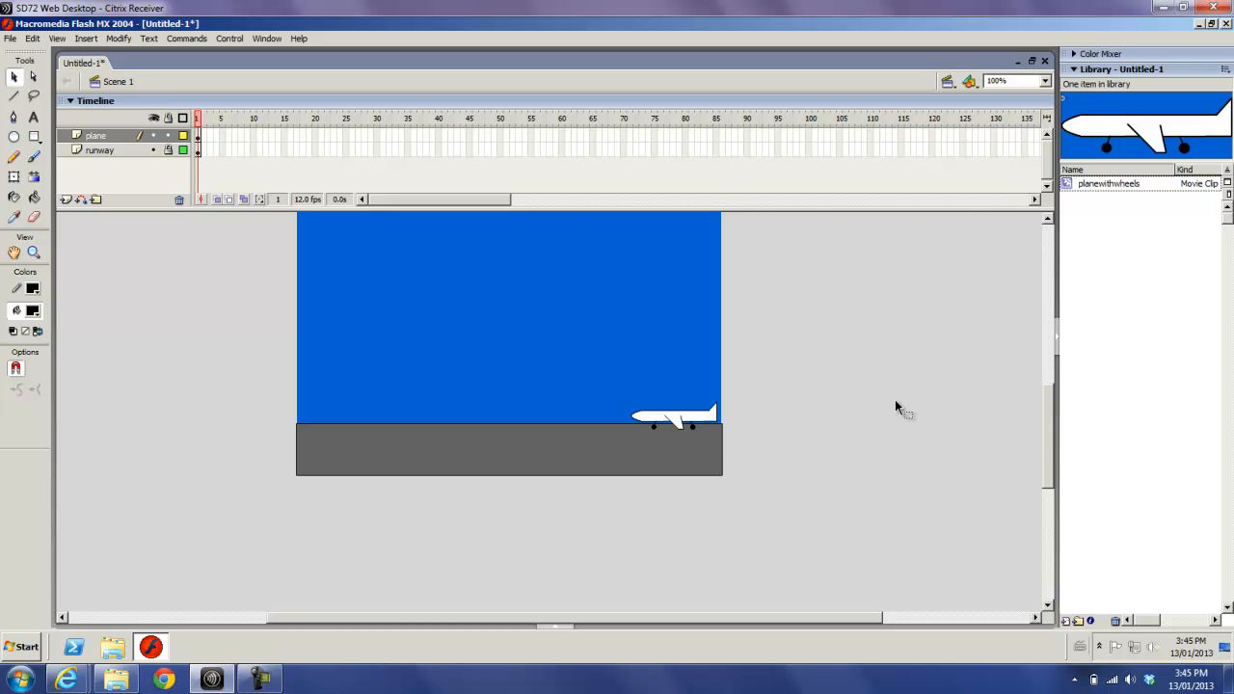
- Duplicate the planewithwheels symbol in the Library as a movie clip named plane
click(1069, 187)
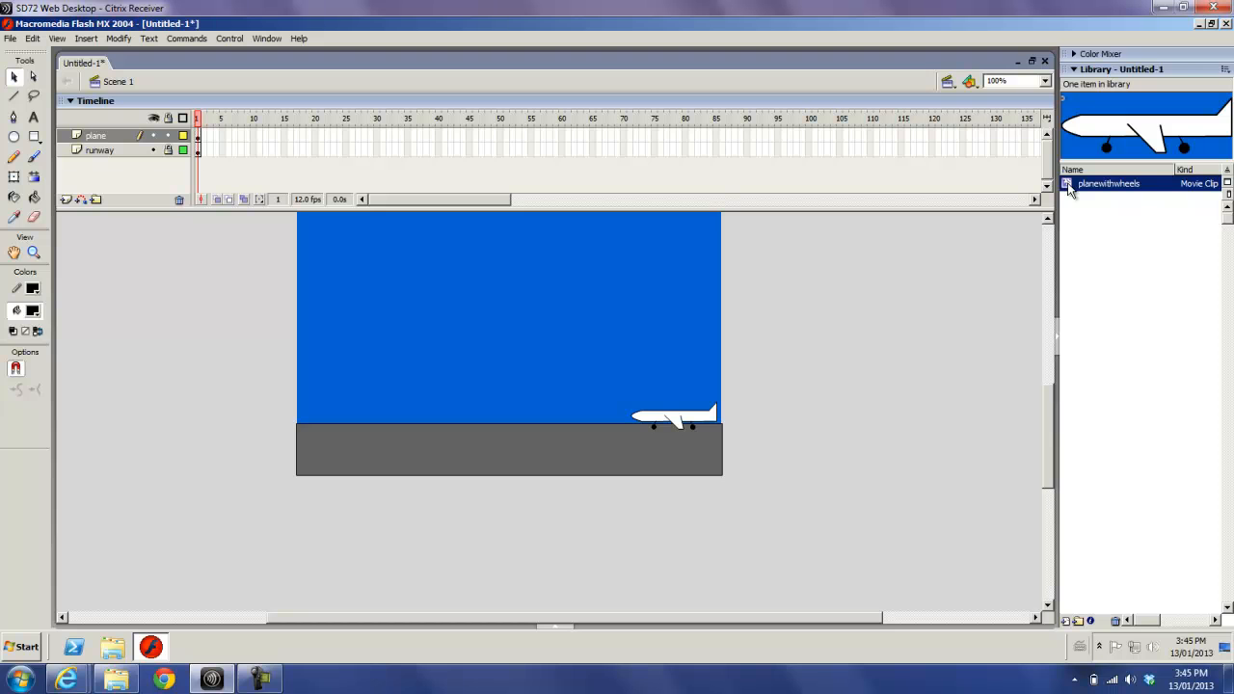
right_click(1069, 189)
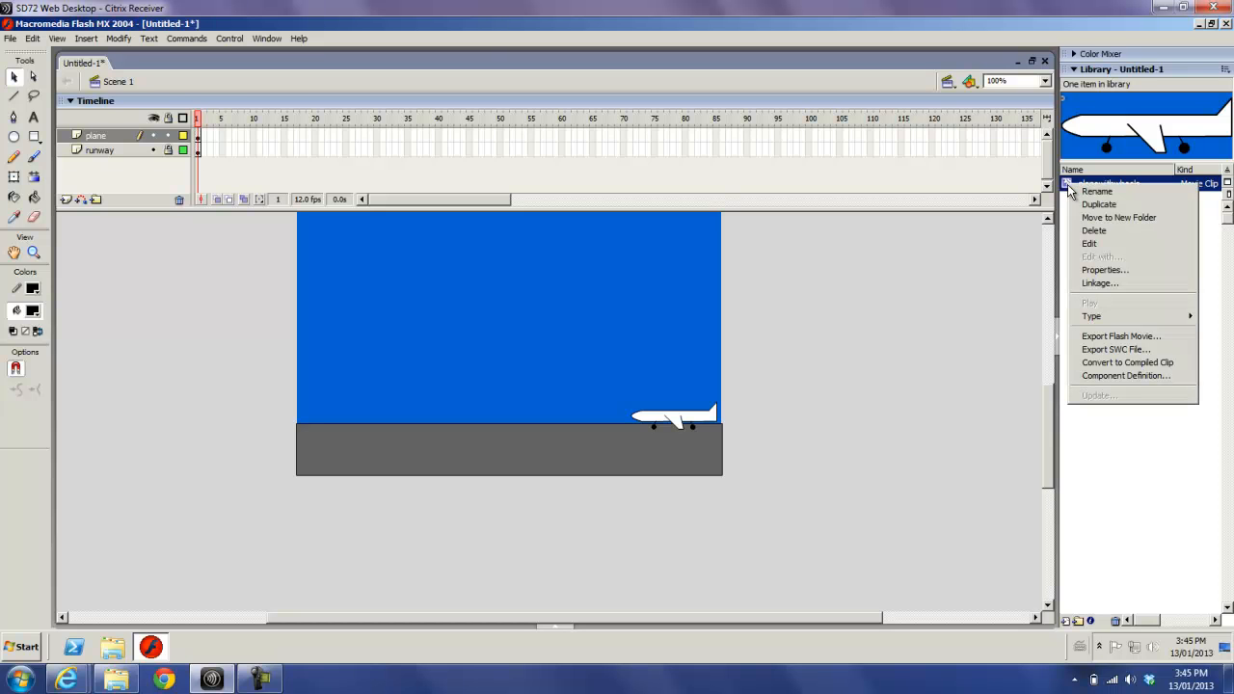
click(1086, 207)
click(625, 207)
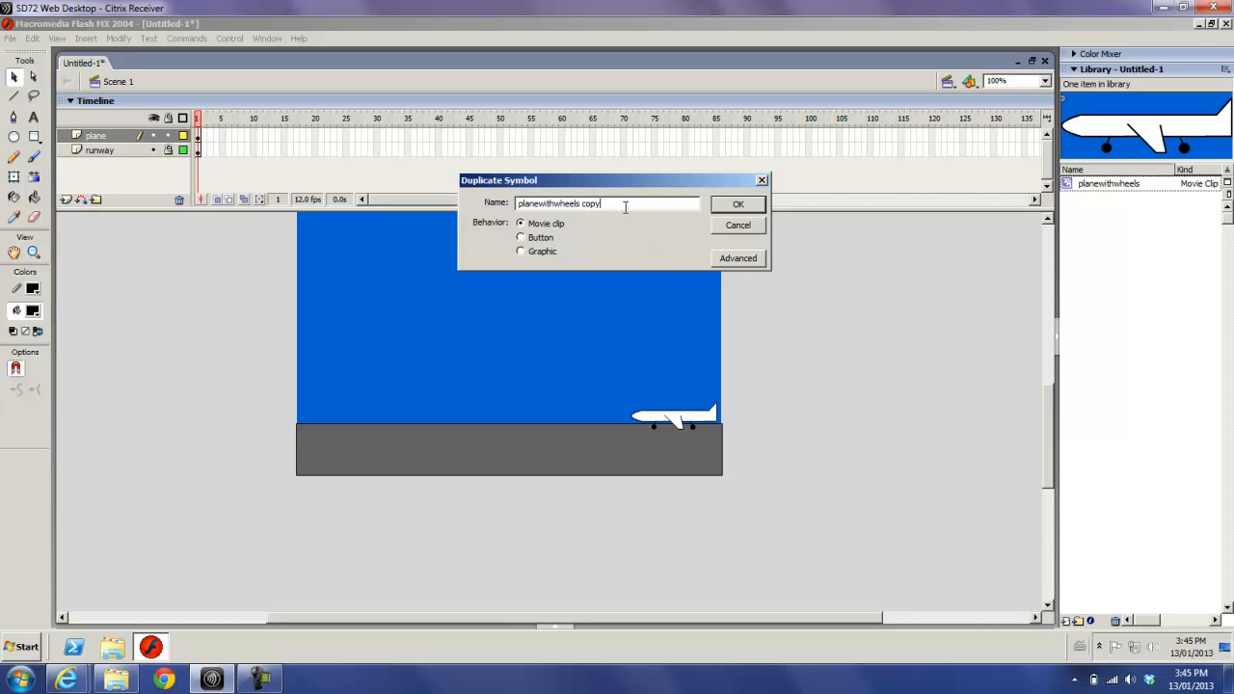
drag(625, 208, 545, 206)
key(BackSpace)
click(737, 205)
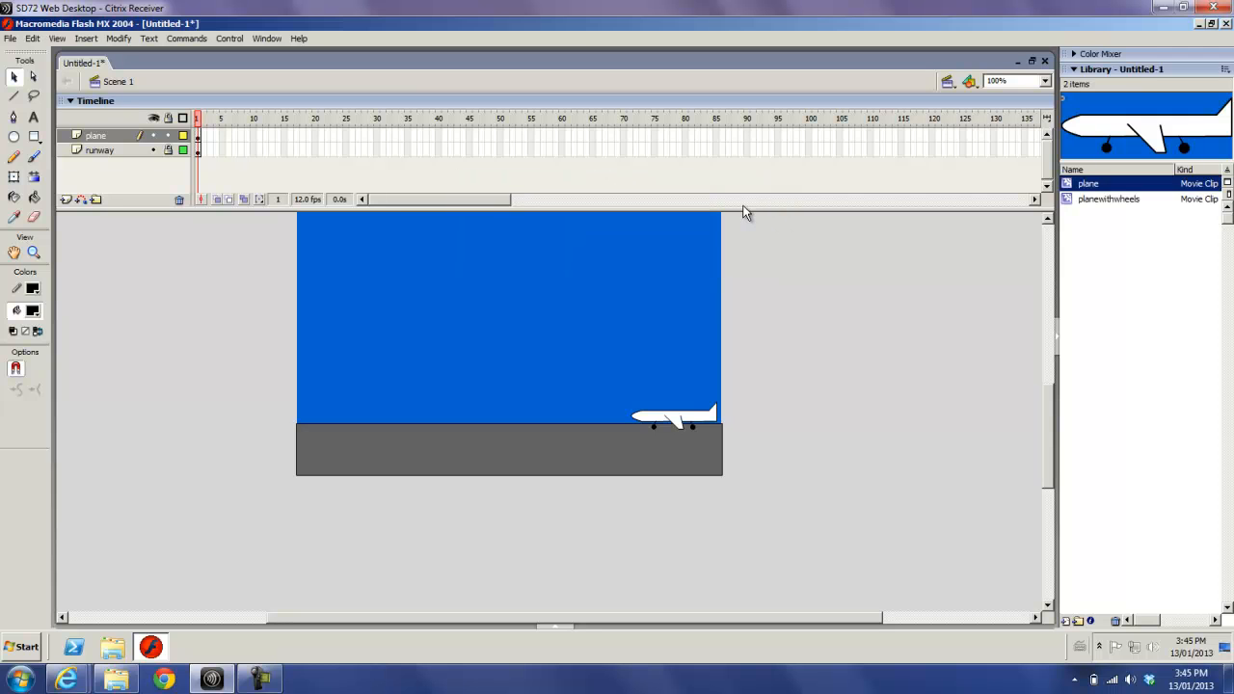
- Edit the plane symbol and delete its front wheel and front landing gear strut
double_click(1068, 185)
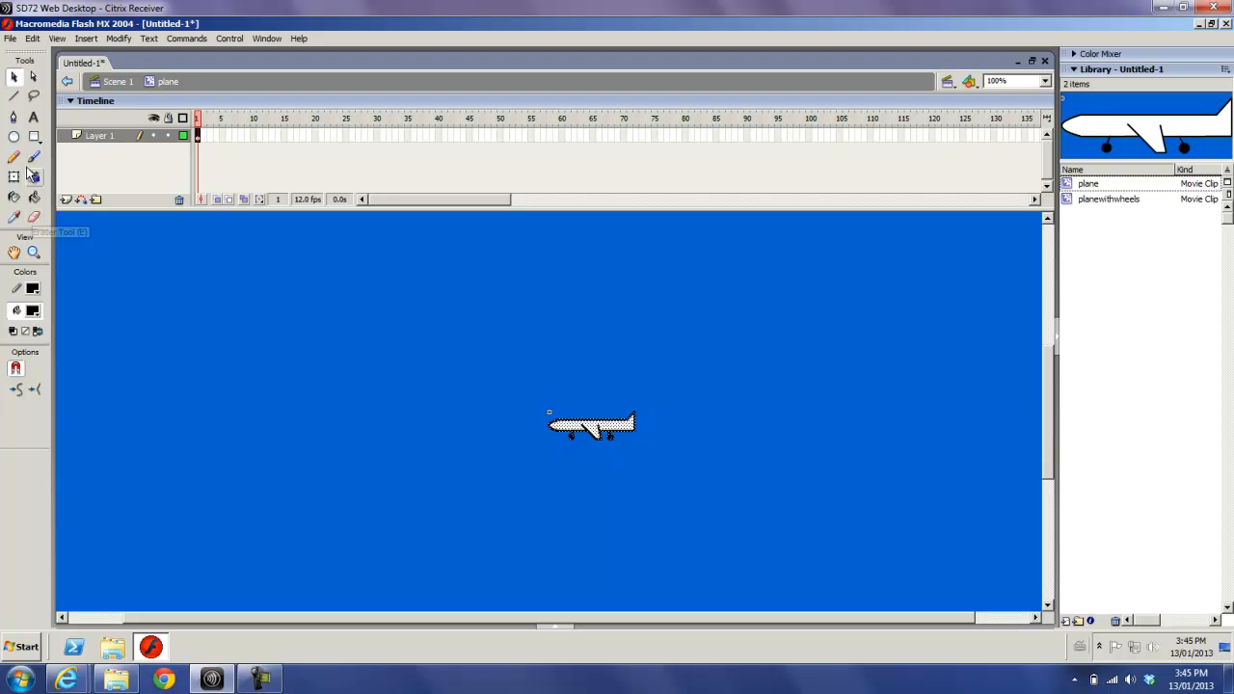
click(34, 252)
drag(531, 403, 661, 461)
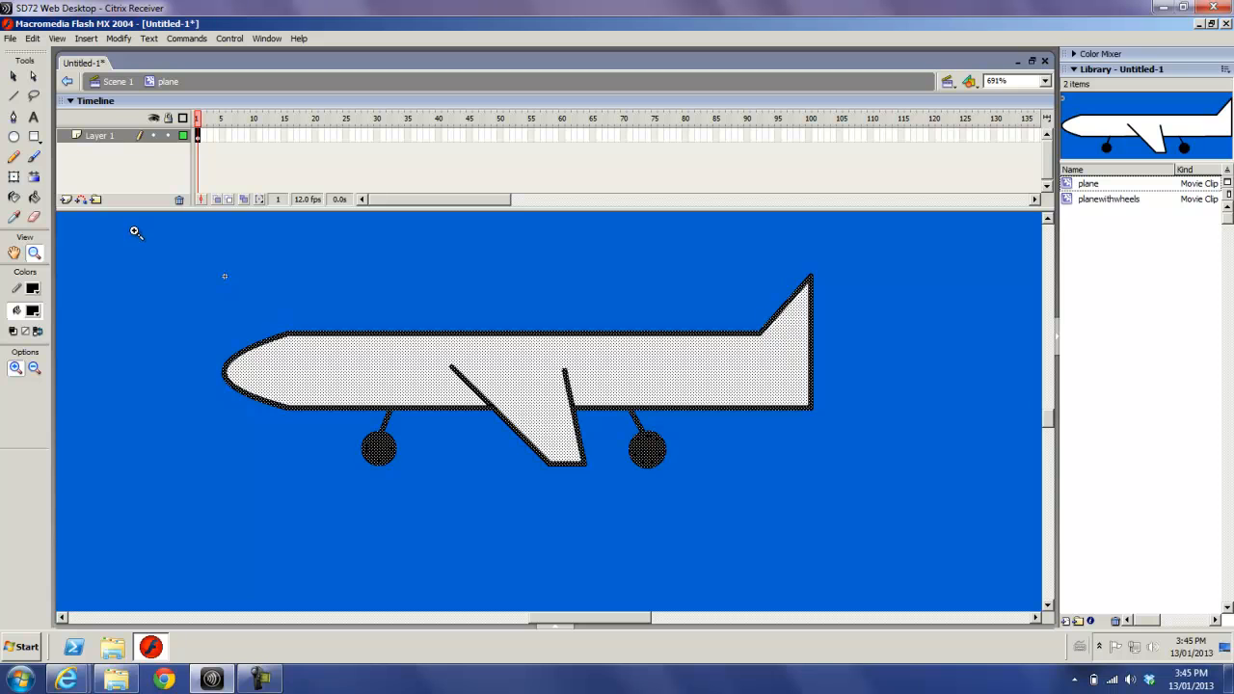
click(12, 77)
click(182, 347)
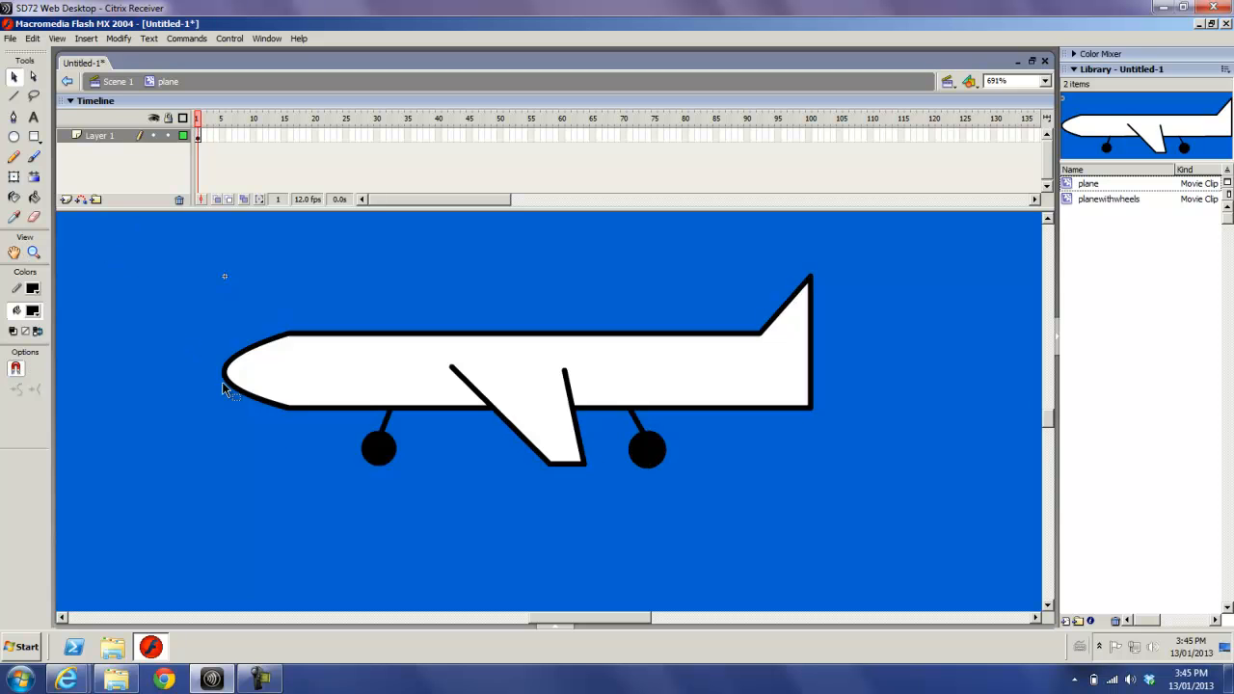
click(377, 452)
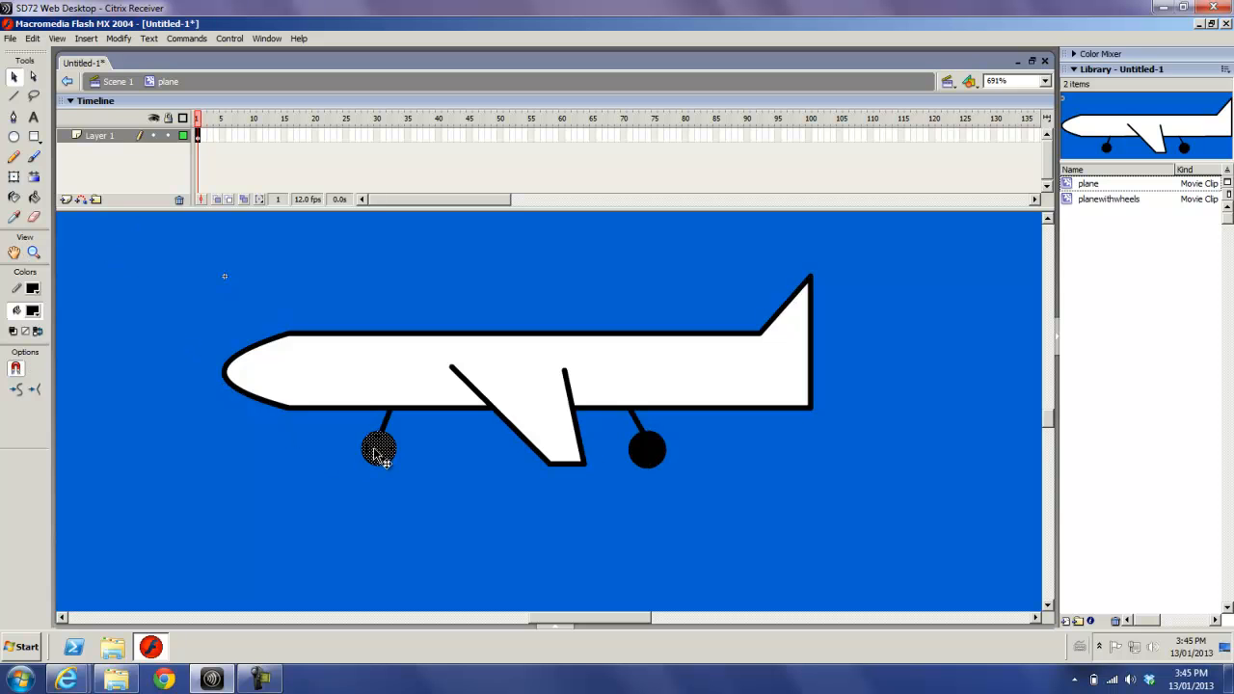
key(Delete)
click(386, 418)
key(Delete)
- Delete the rear wheel and rear strut from the plane symbol and return to Scene 1
click(646, 446)
key(Delete)
click(639, 433)
key(Delete)
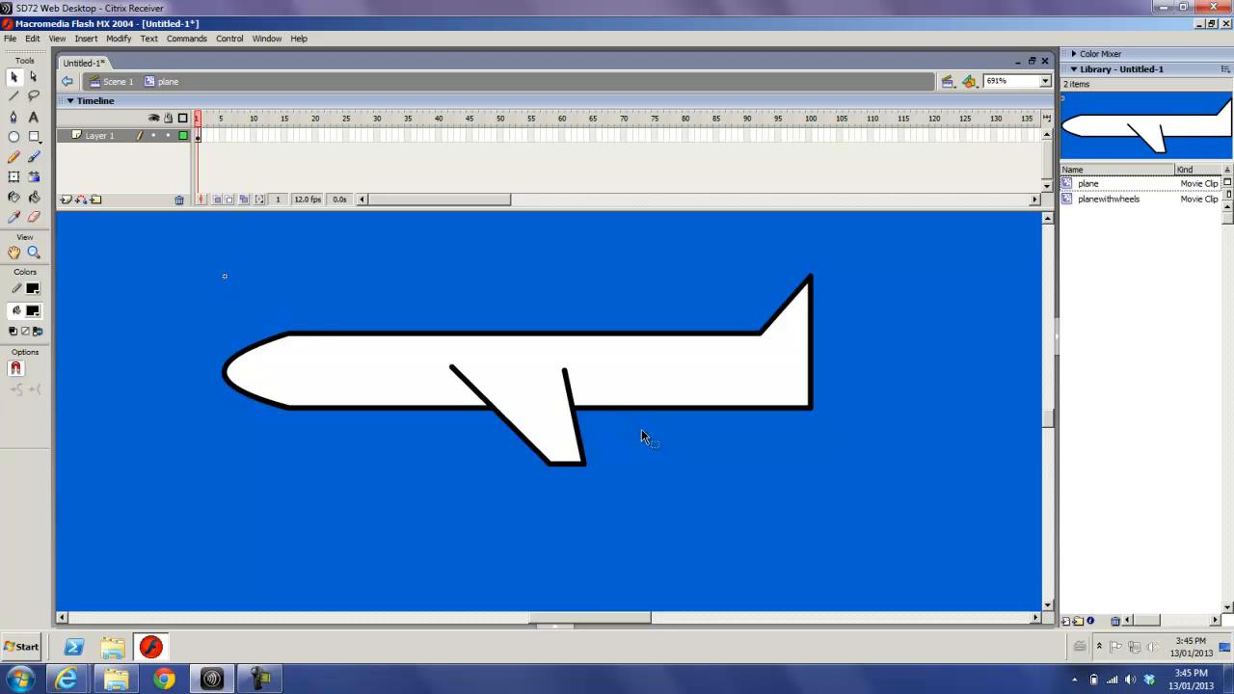
click(114, 83)
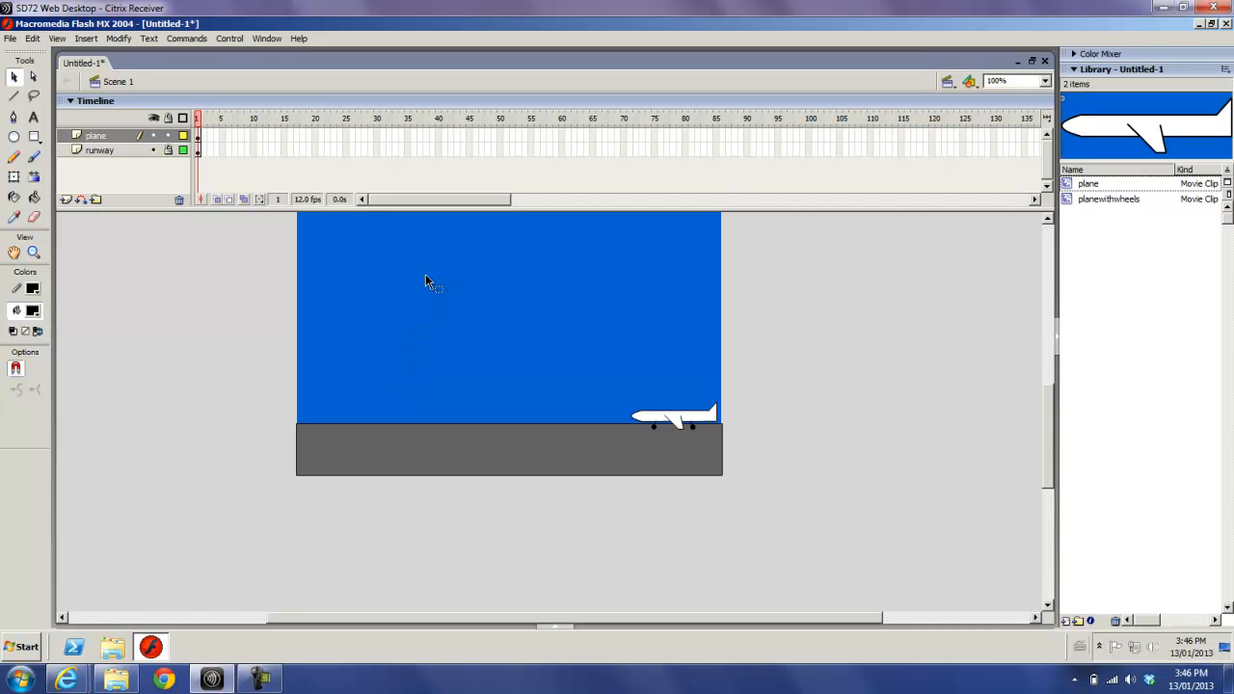
- Insert frames so that both the plane and runway layers extend to frame 60
drag(564, 139, 563, 156)
click(566, 135)
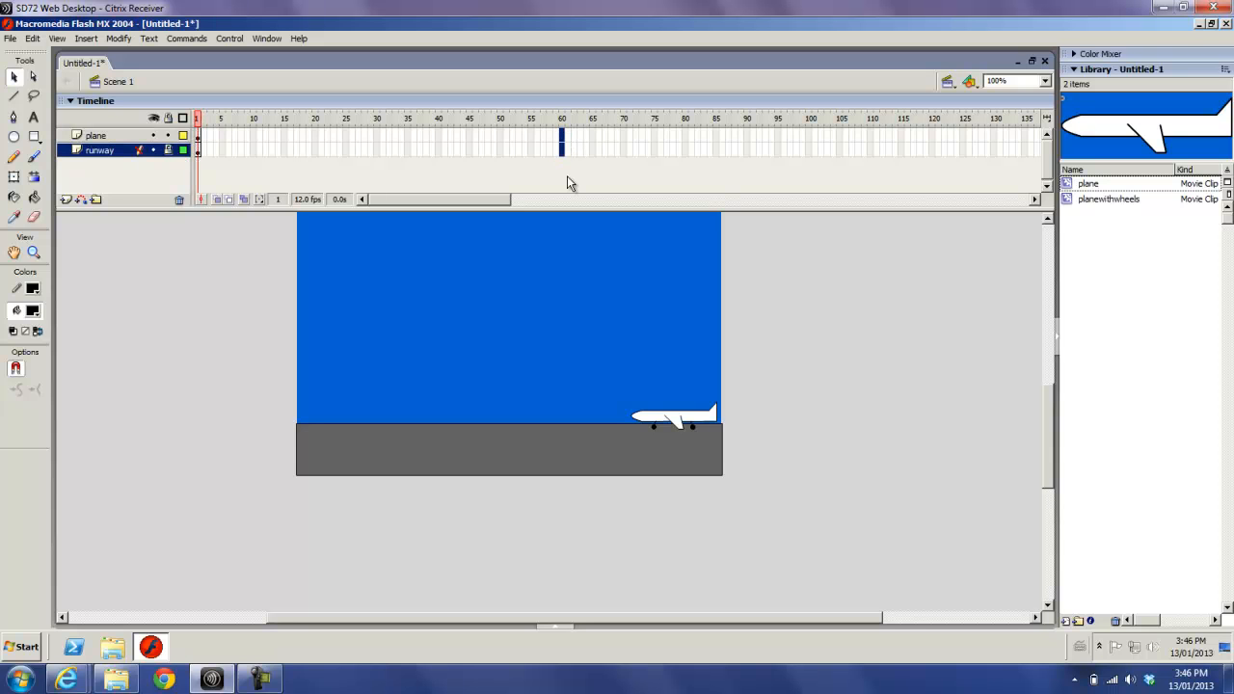
click(592, 150)
click(563, 136)
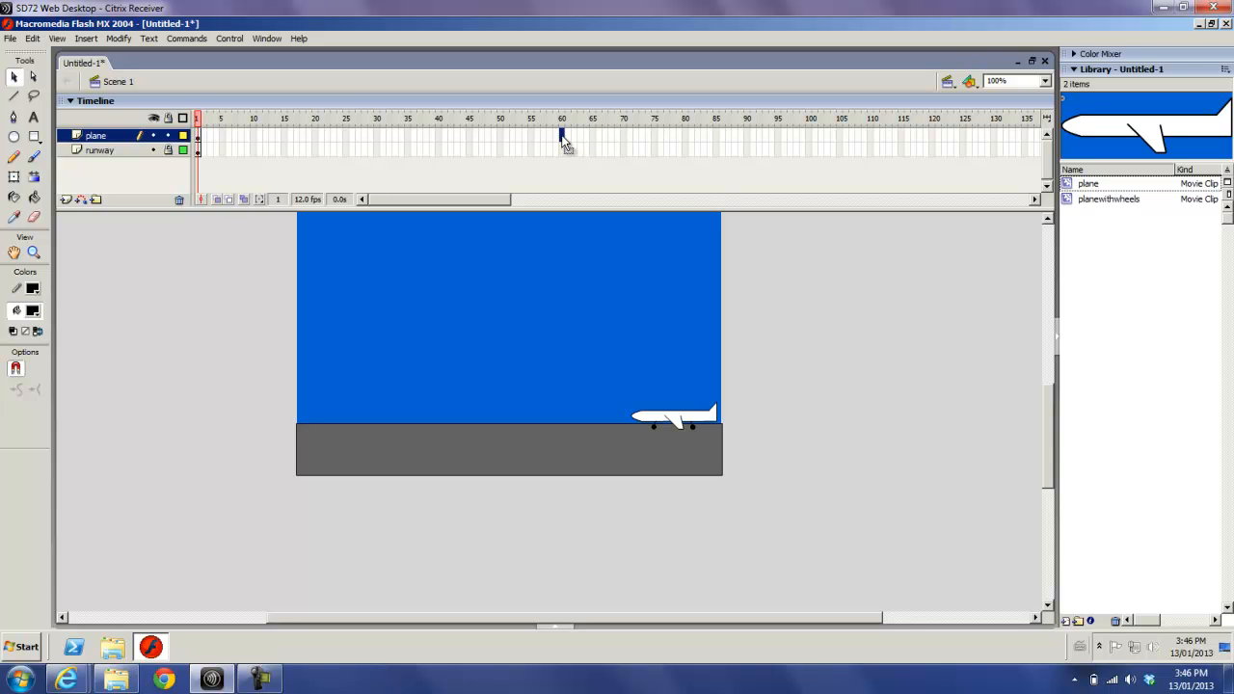
click(593, 151)
click(562, 138)
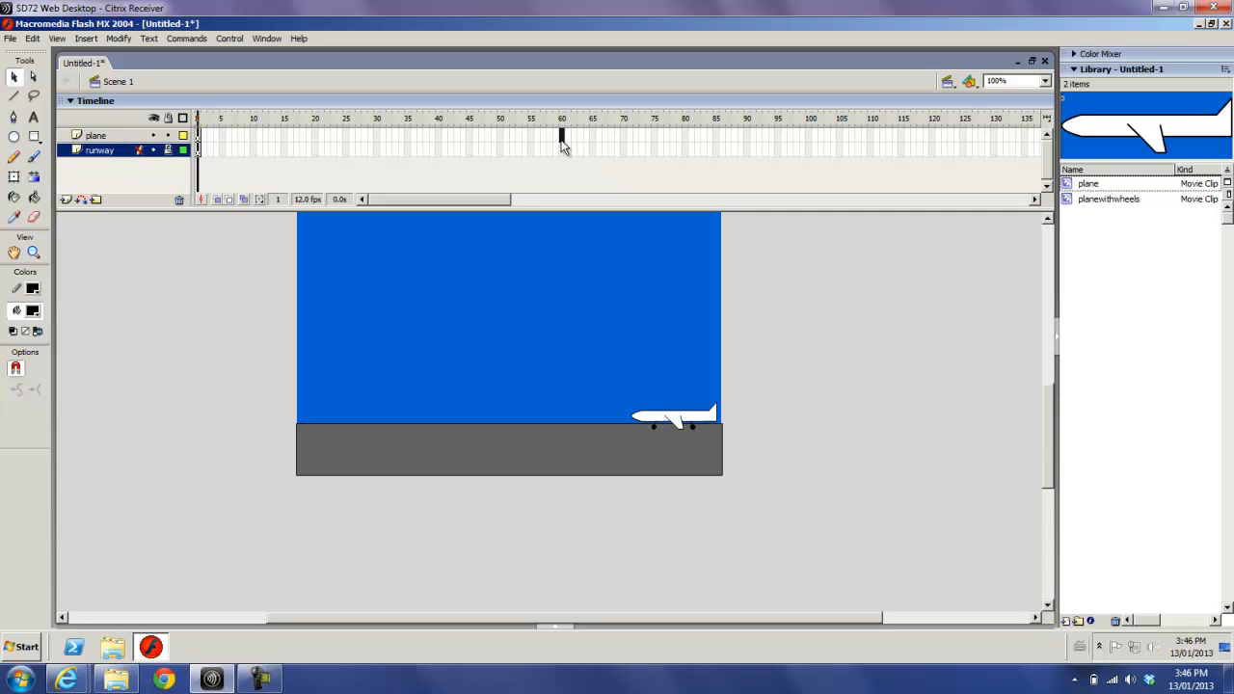
drag(561, 152, 562, 153)
key(F6)
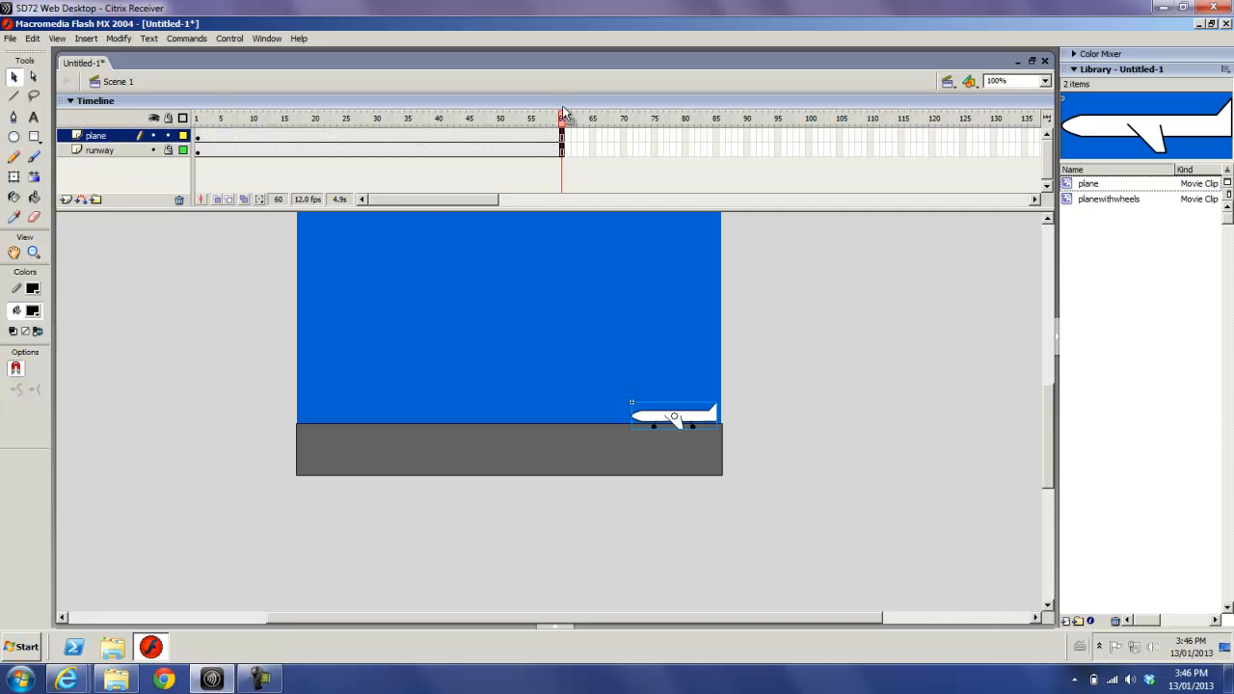
- Insert a keyframe at frame 36 of the plane layer and move the plane left to near the runway's middle
click(563, 137)
click(413, 137)
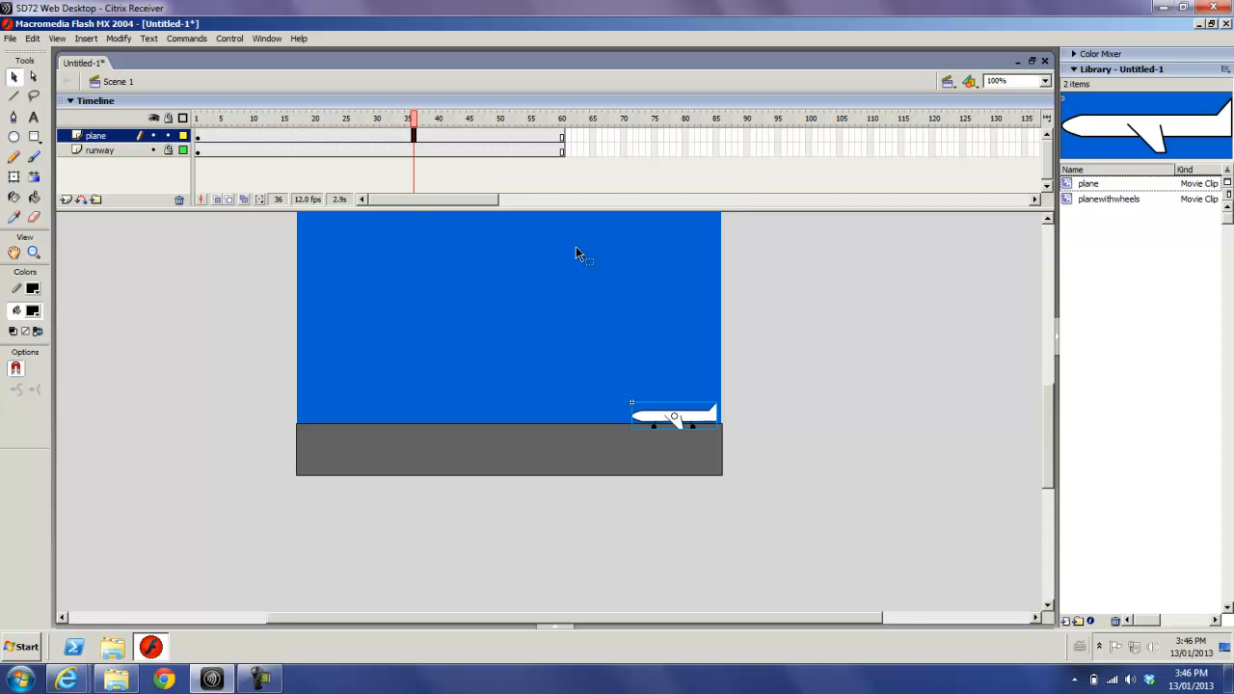
key(F6)
drag(657, 415, 513, 418)
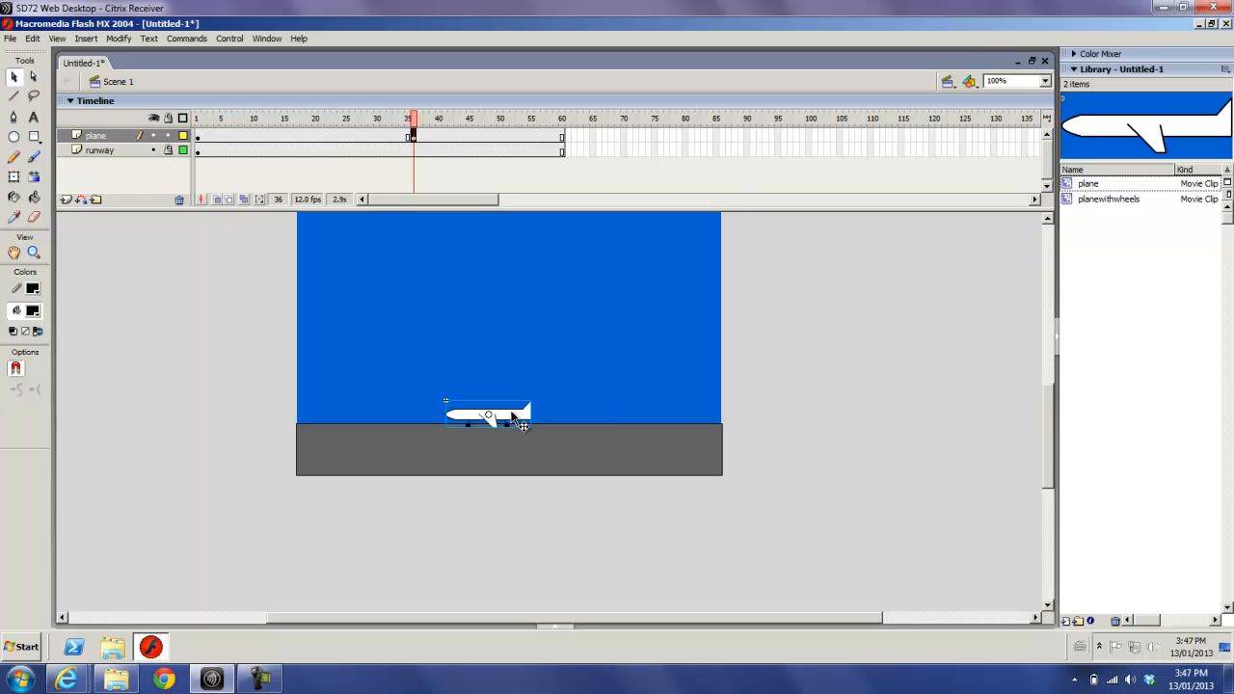
- Apply a Motion tween between the frame 1 and frame 36 keyframes of the plane layer and preview it up to frame 36
click(330, 138)
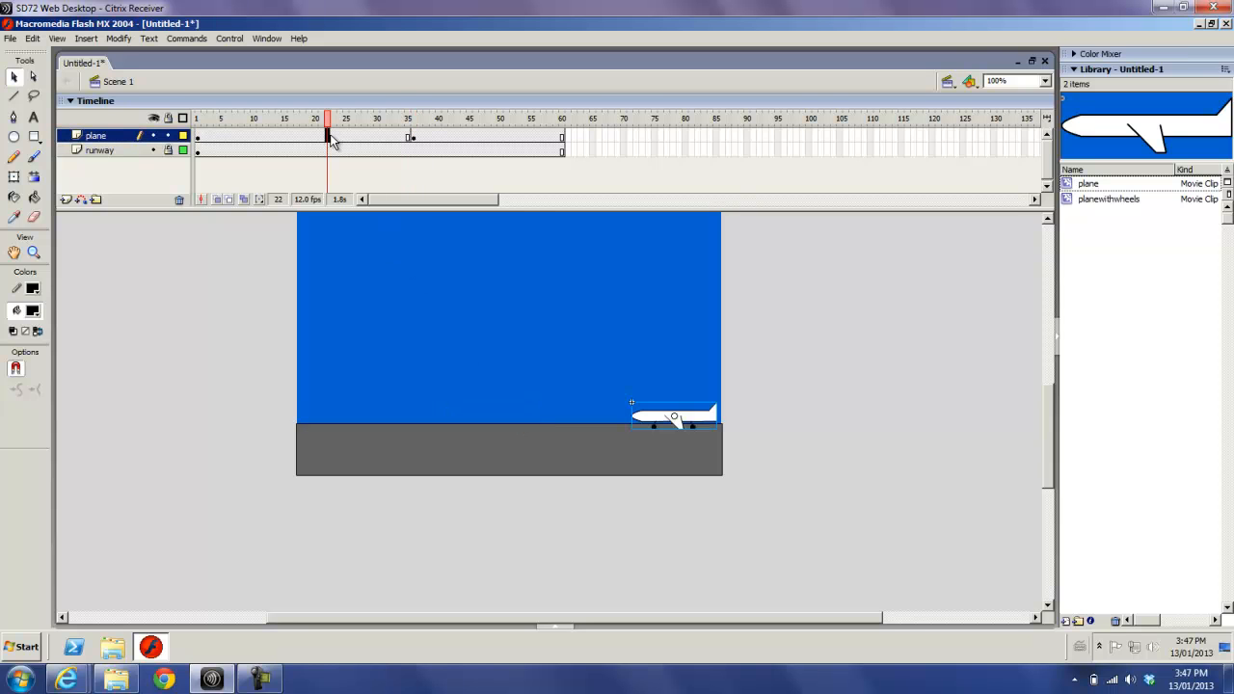
click(561, 625)
click(316, 137)
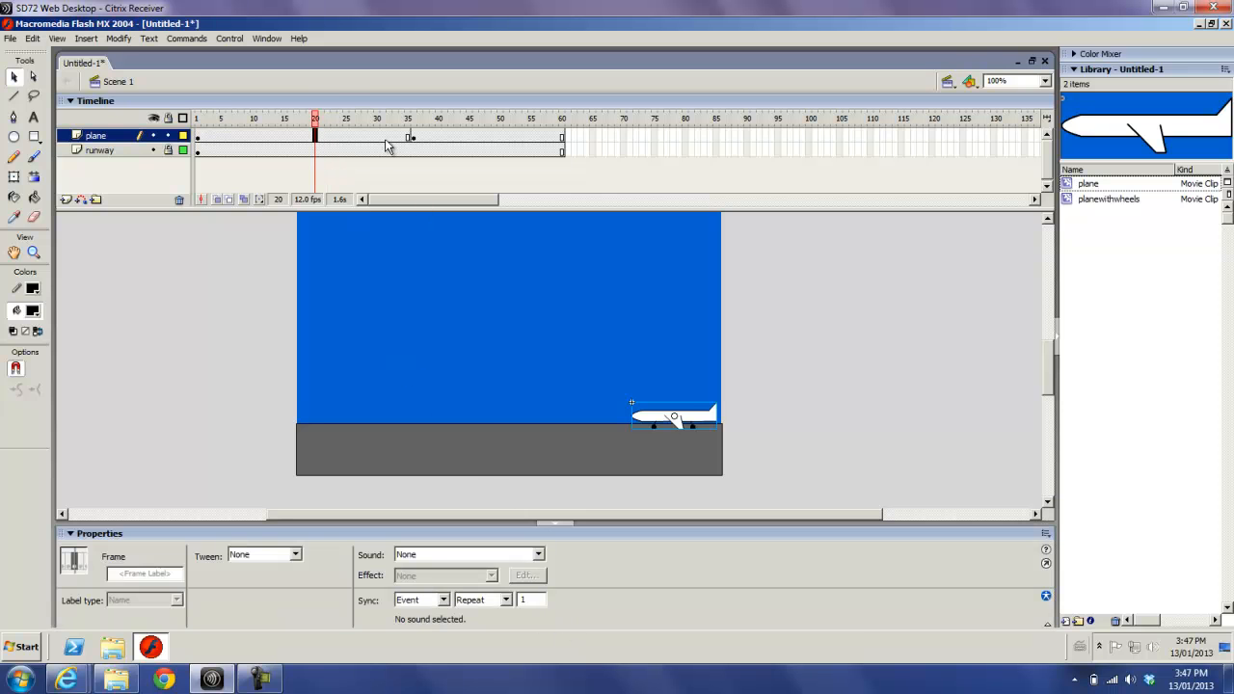
click(412, 137)
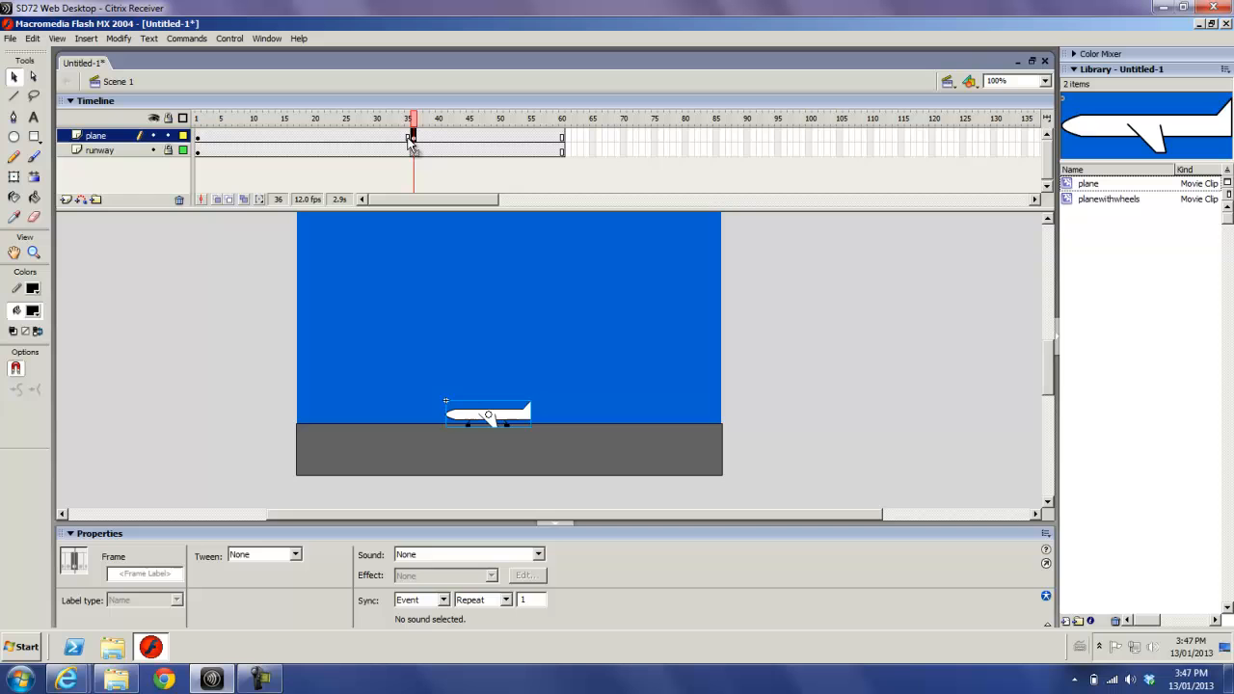
click(198, 137)
click(304, 140)
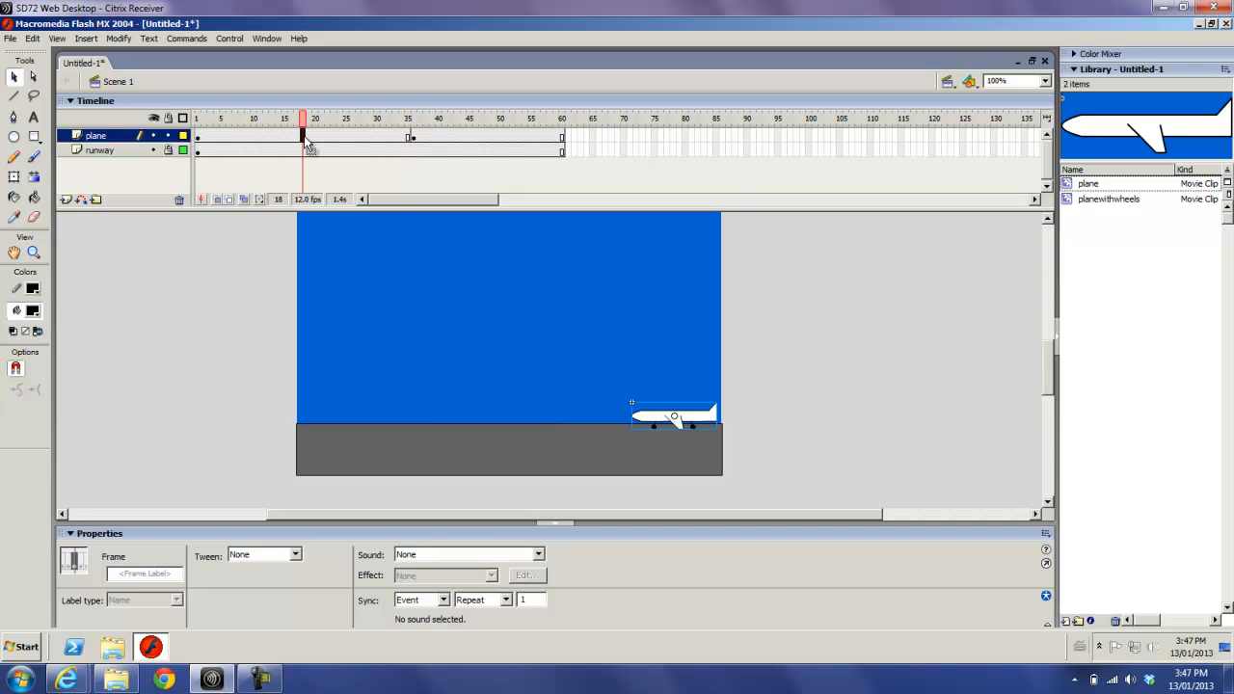
click(297, 558)
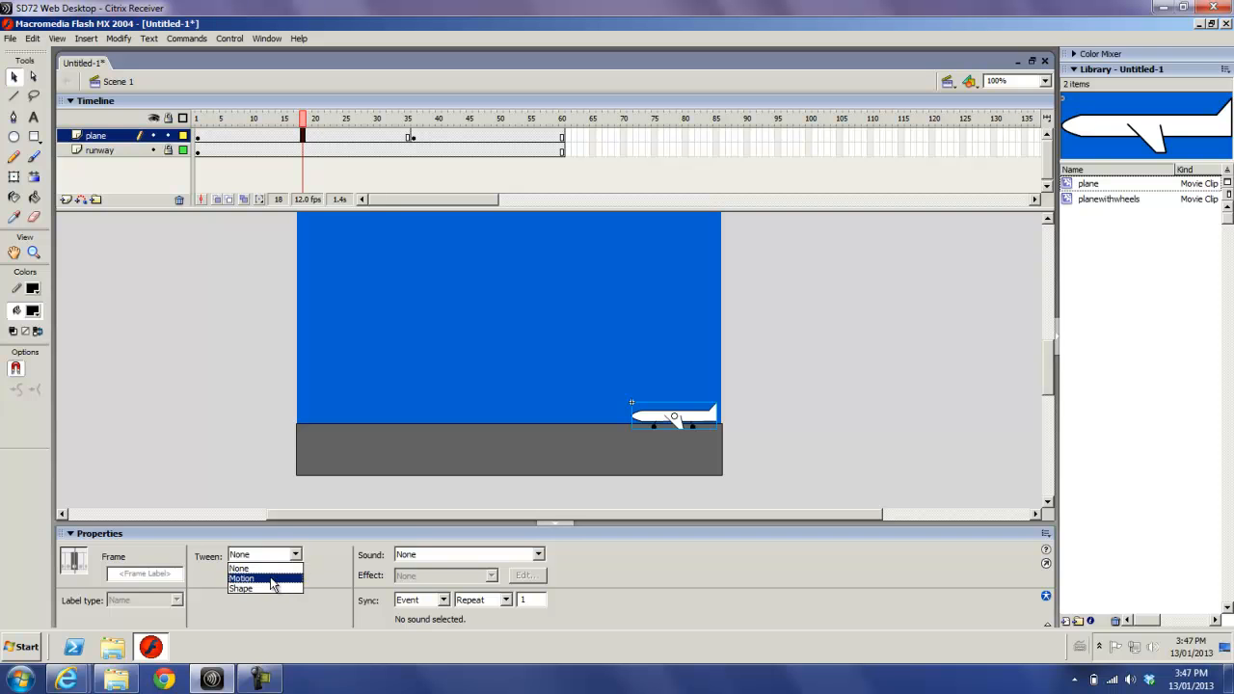
click(273, 579)
drag(305, 119, 417, 143)
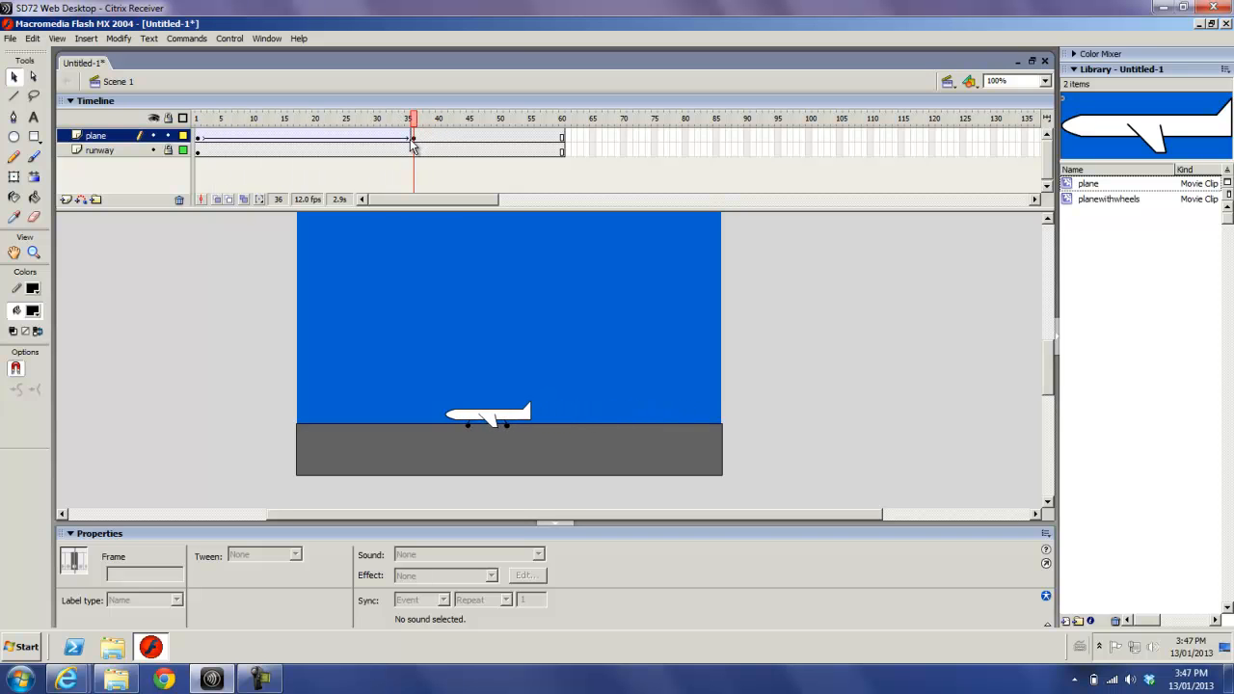
- Insert a plane-layer keyframe at frame 37 with the plane tilted nose-up, and another at frame 60 with it moved up past the stage's left edge
click(421, 139)
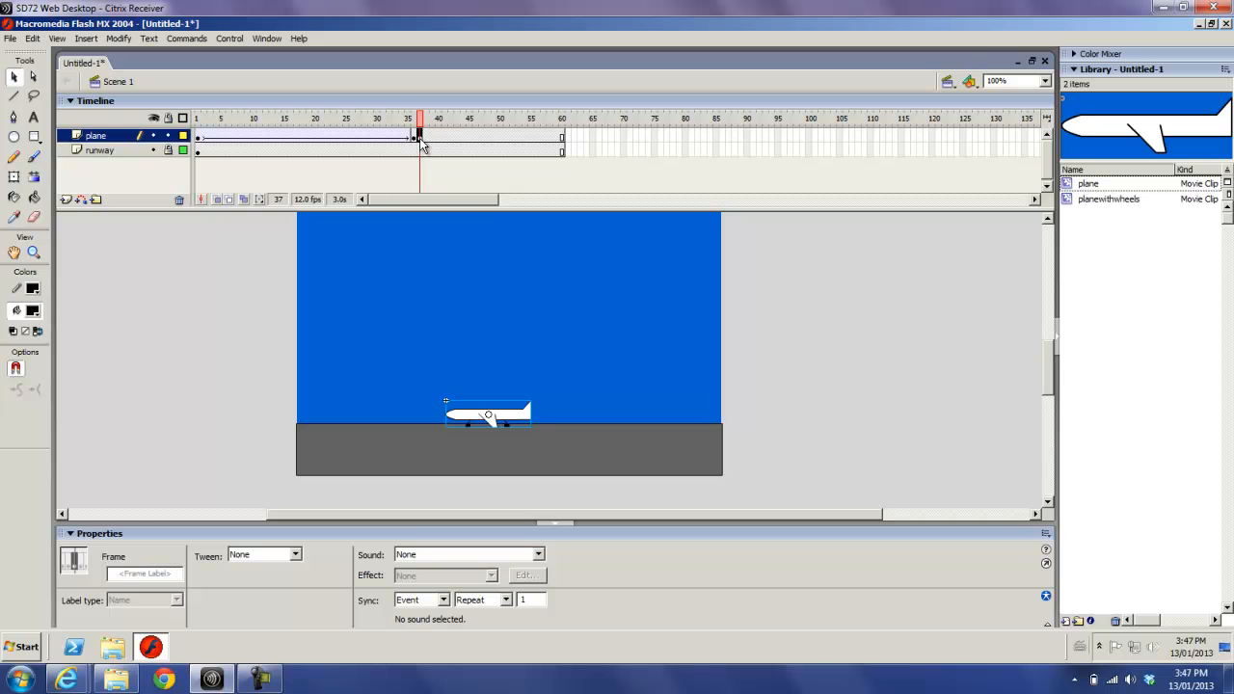
click(16, 178)
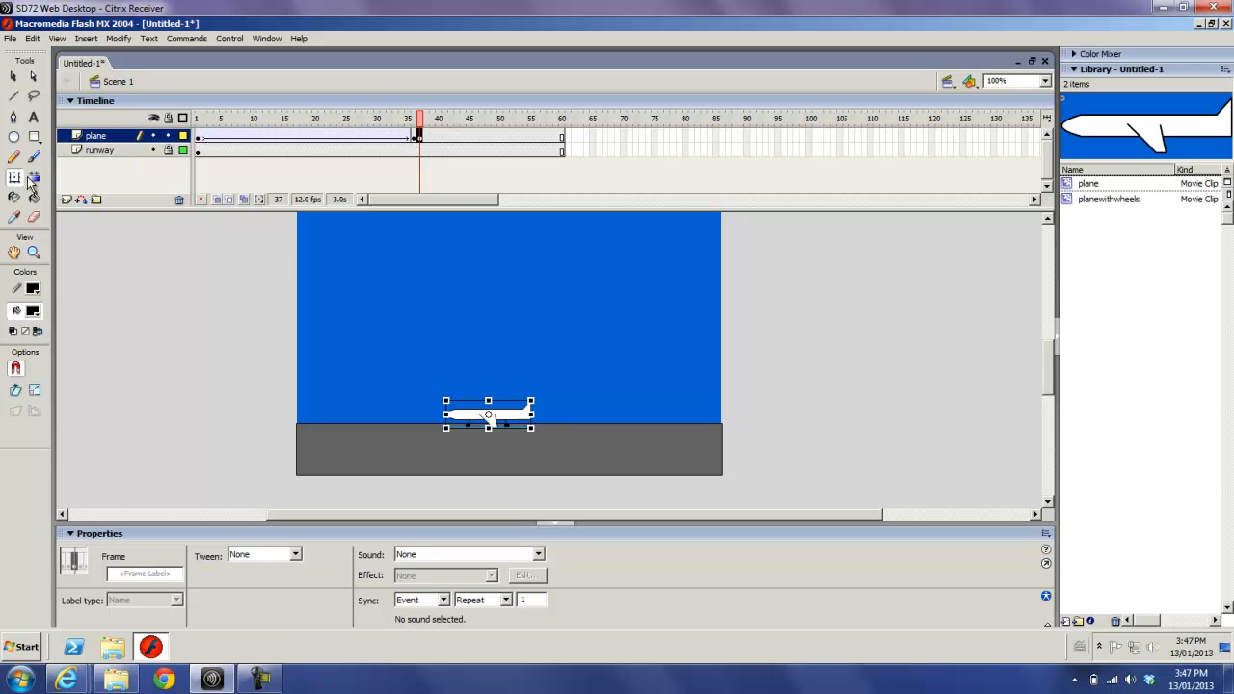
drag(543, 389, 546, 402)
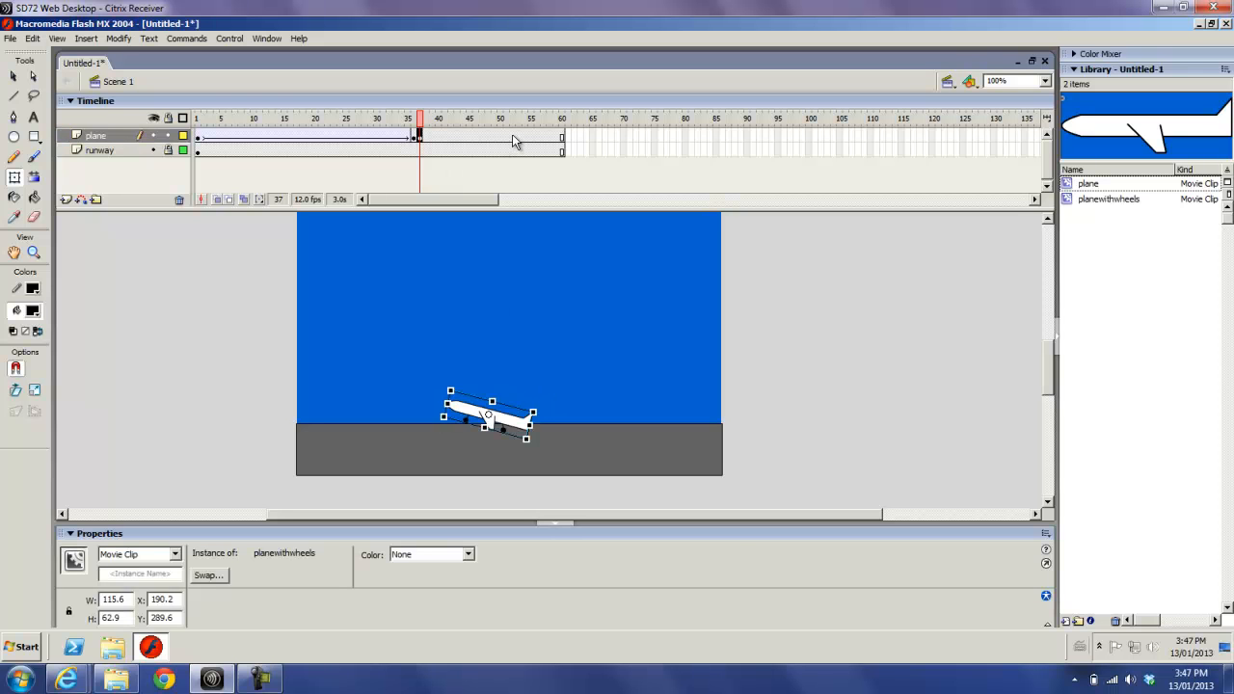
click(564, 137)
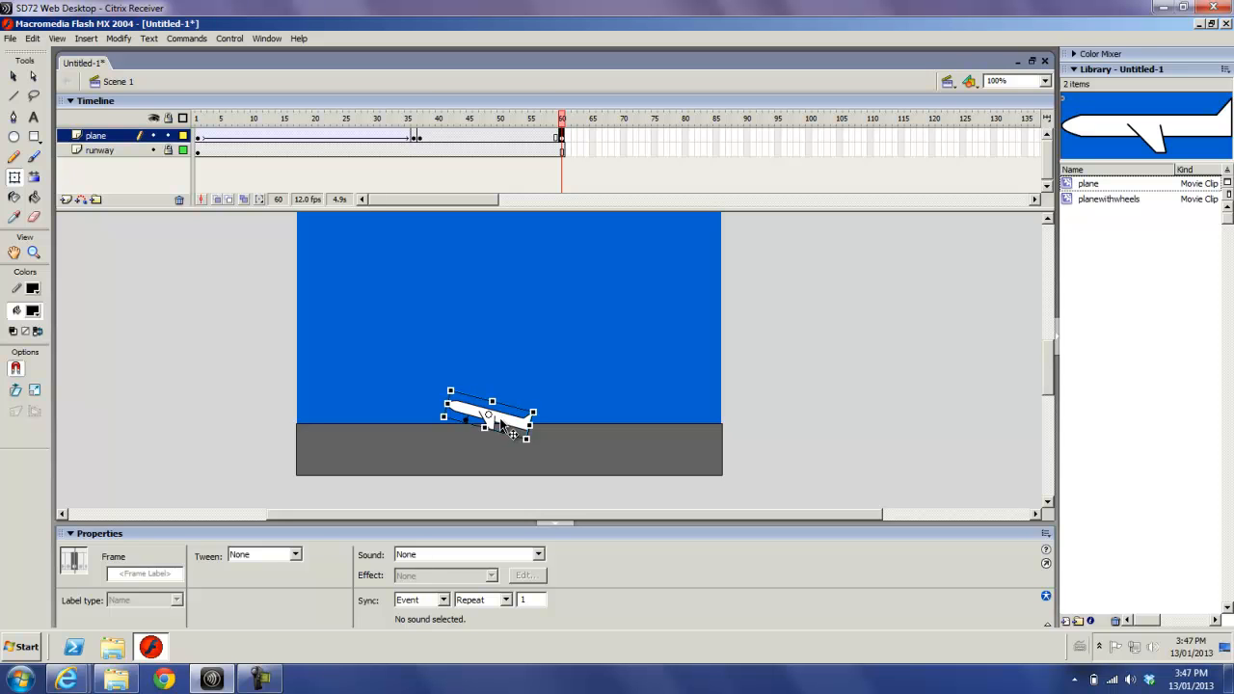
drag(500, 421, 246, 300)
click(476, 138)
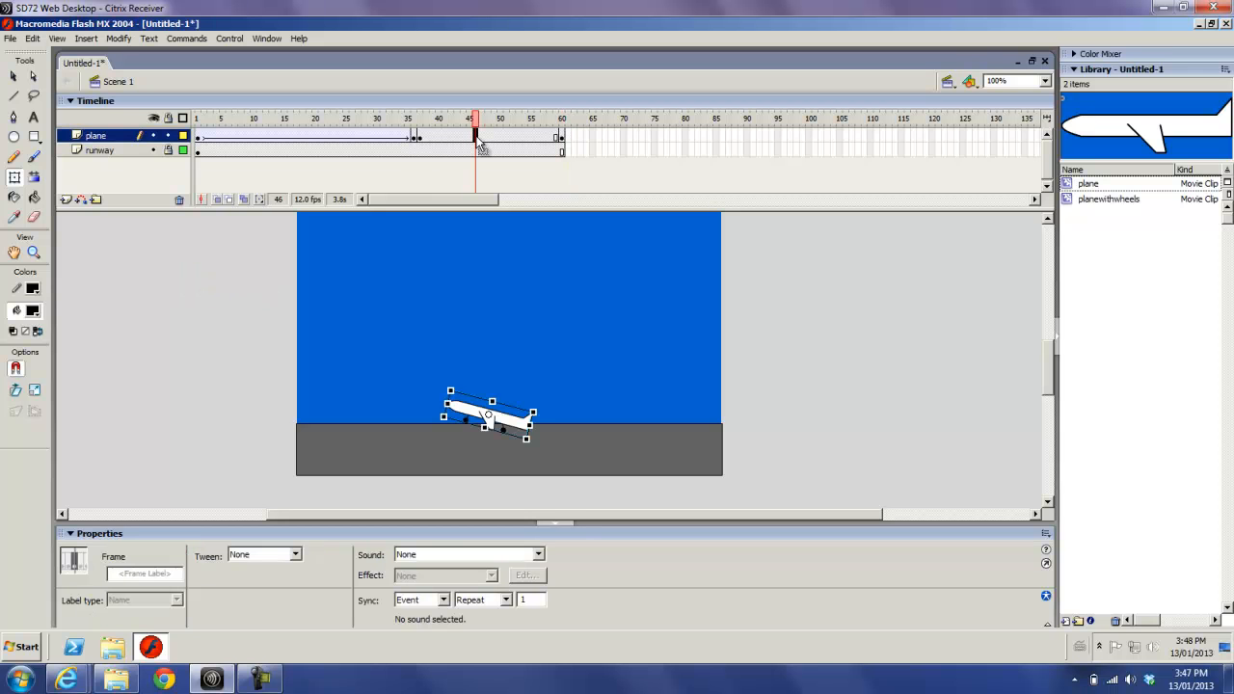
right_click(479, 141)
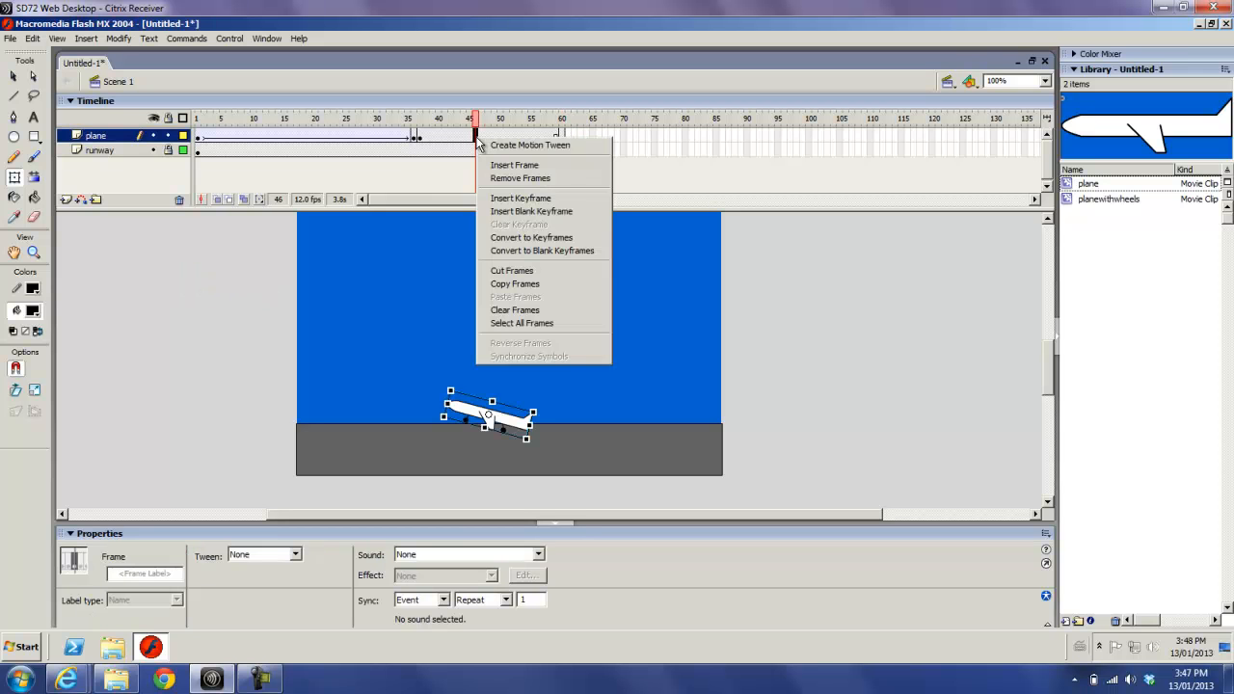
click(462, 137)
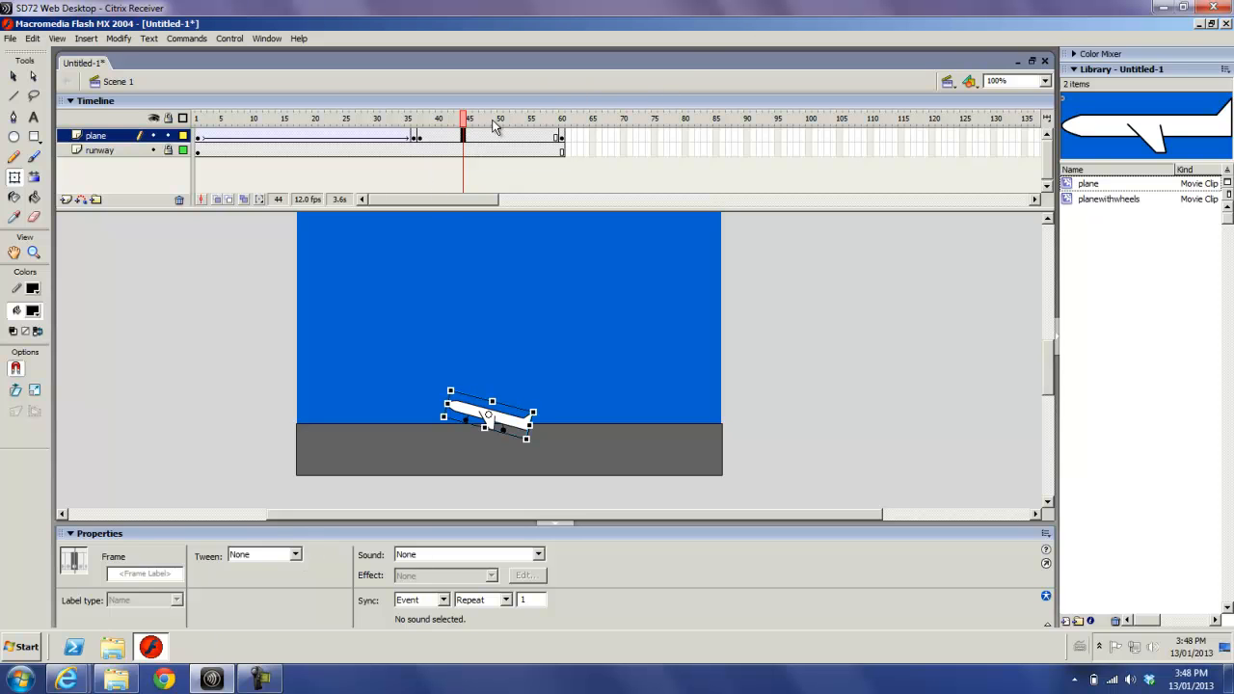
click(492, 136)
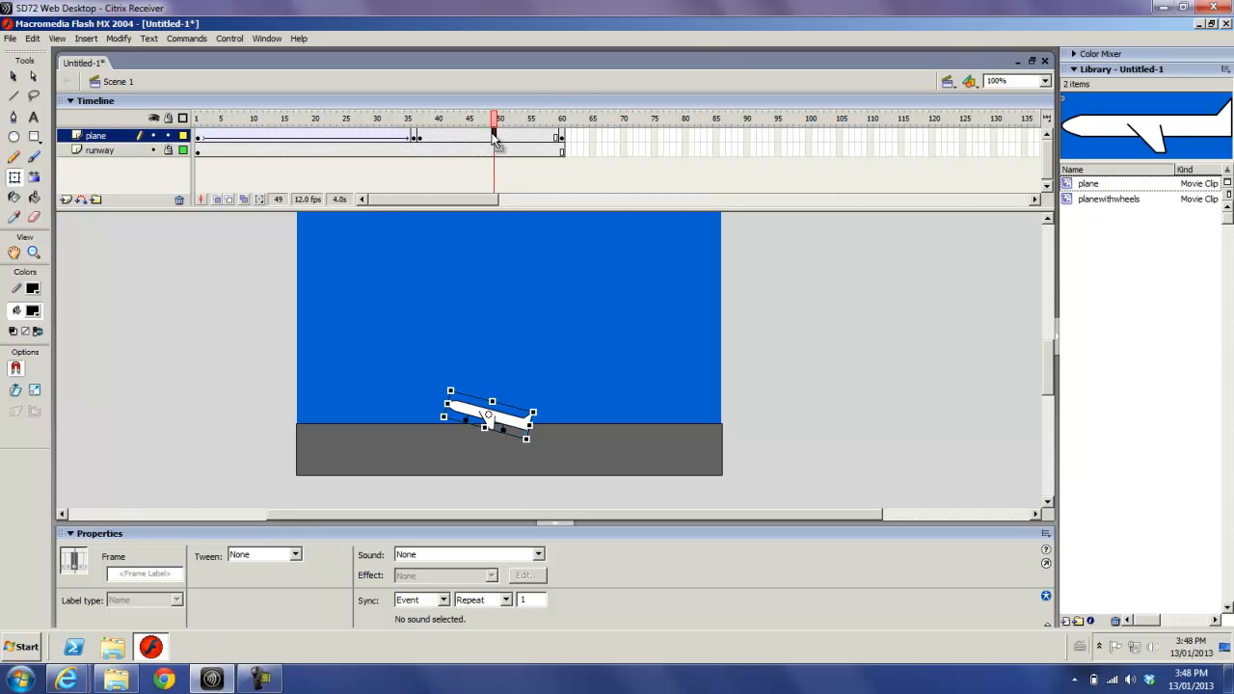
click(295, 555)
click(295, 556)
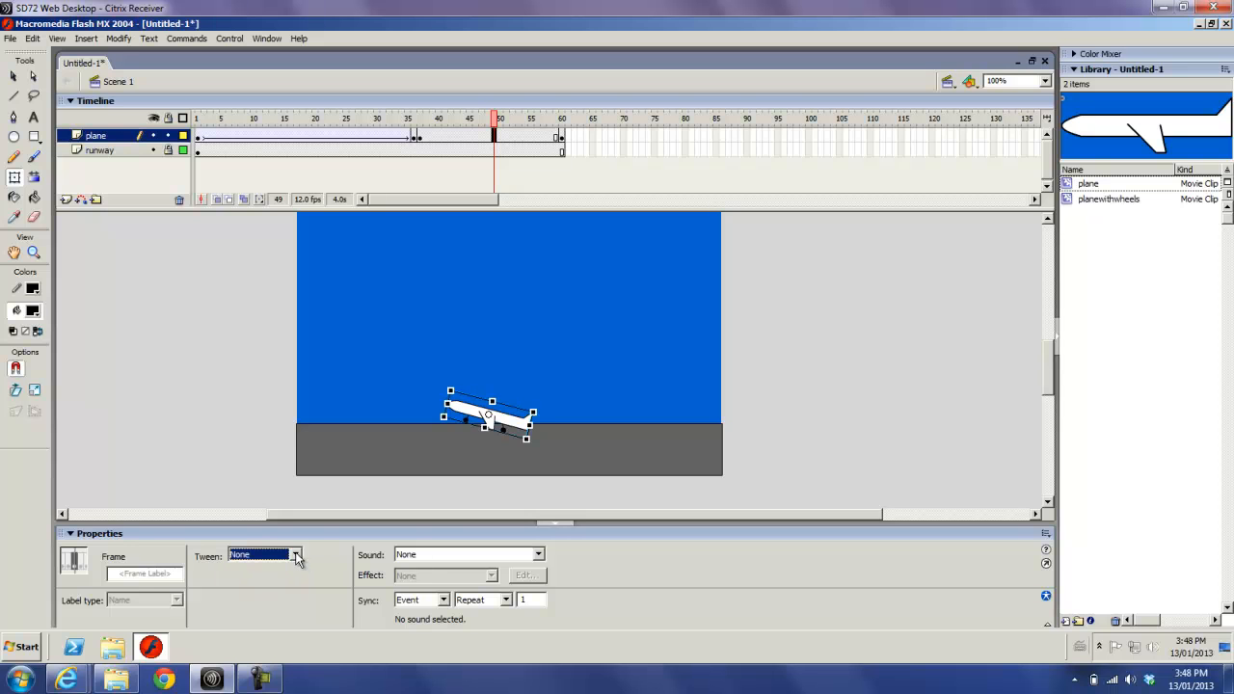
click(484, 140)
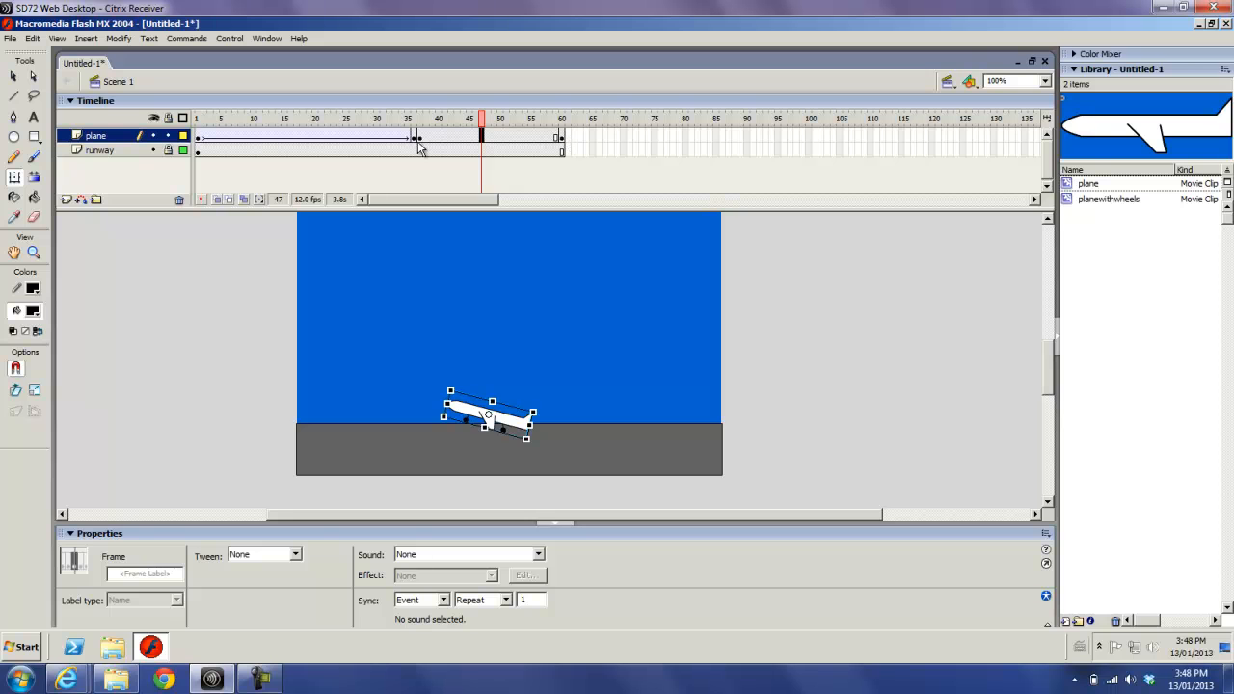
- Create a motion tween between frames 37 and 60 of the plane layer and preview it up to frame 60
right_click(499, 140)
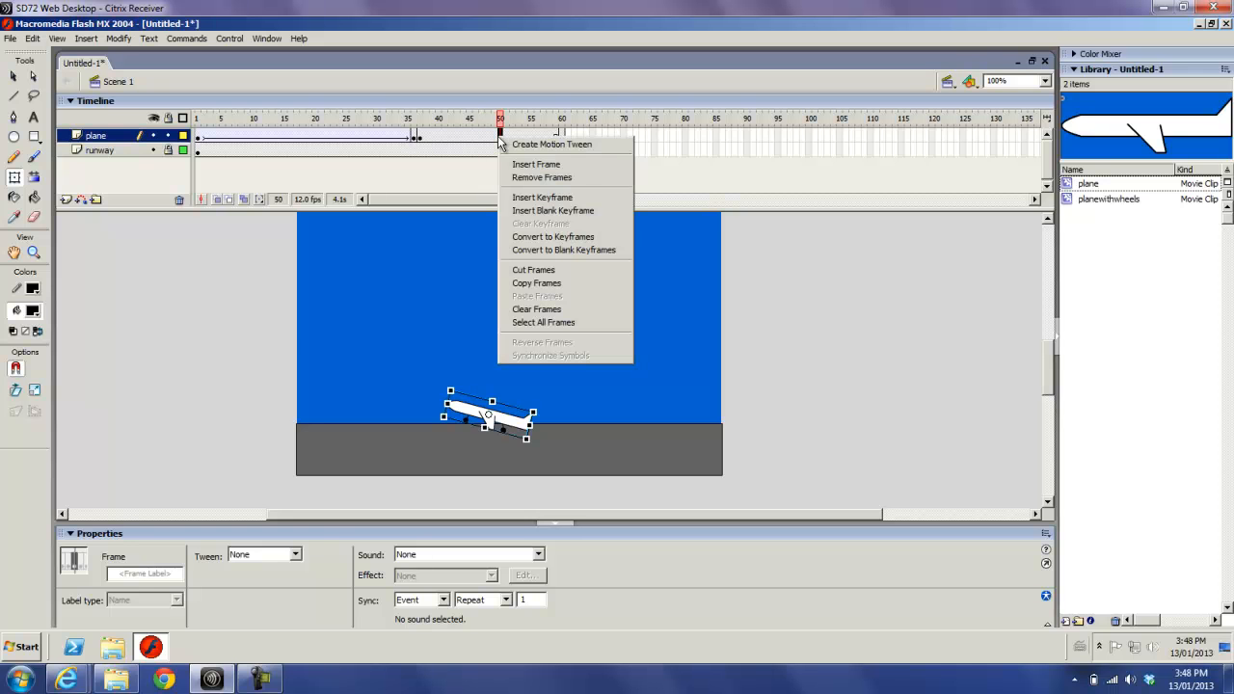
click(519, 144)
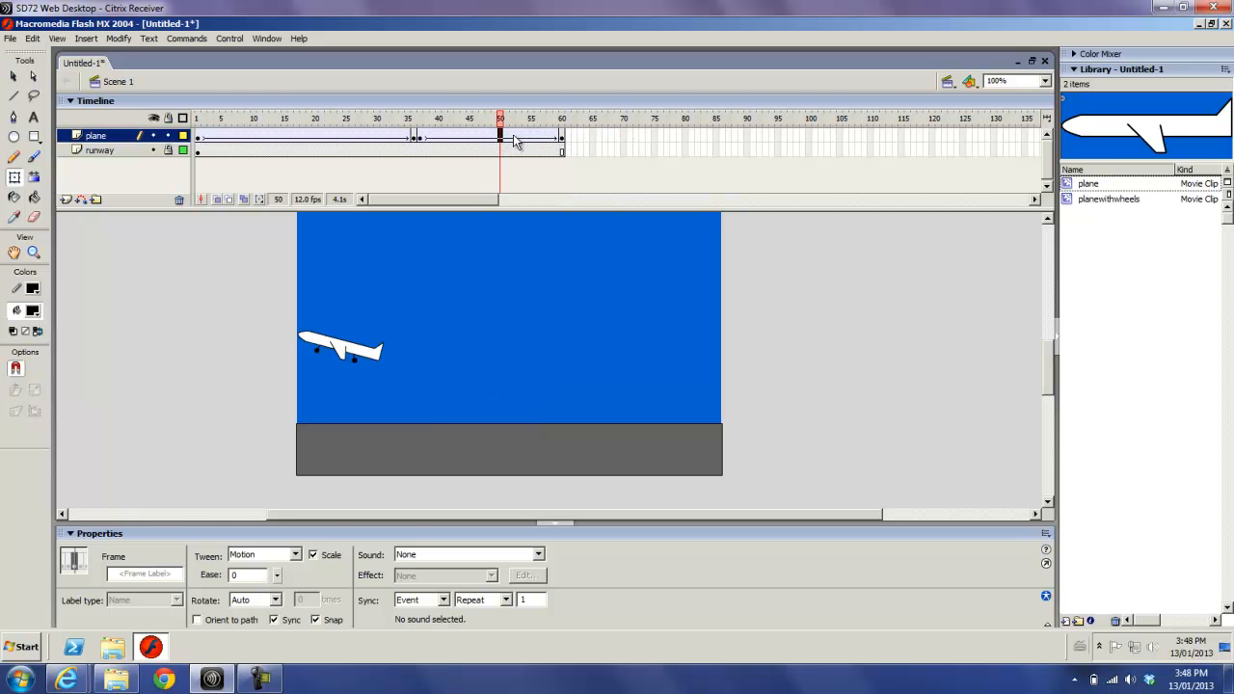
drag(501, 119, 563, 156)
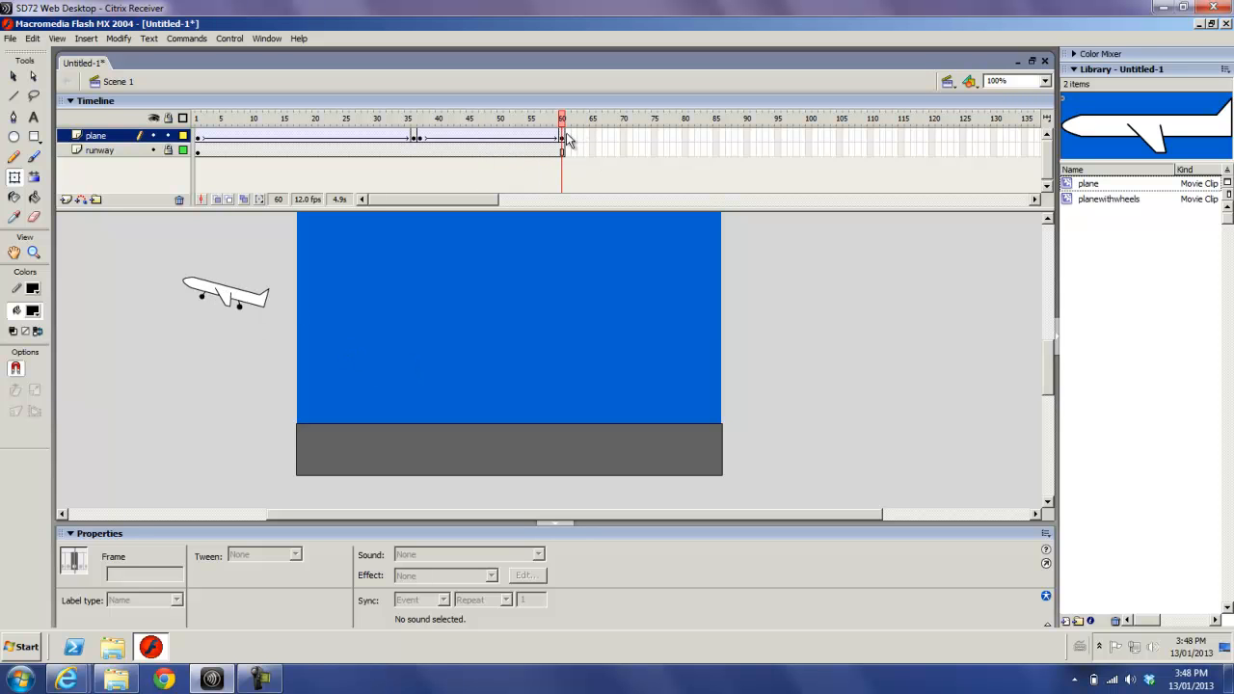
- Add an empty keyframe at frame 61 of the plane layer and place the wheel-less plane symbol just beyond the stage's right edge at sky height
click(566, 135)
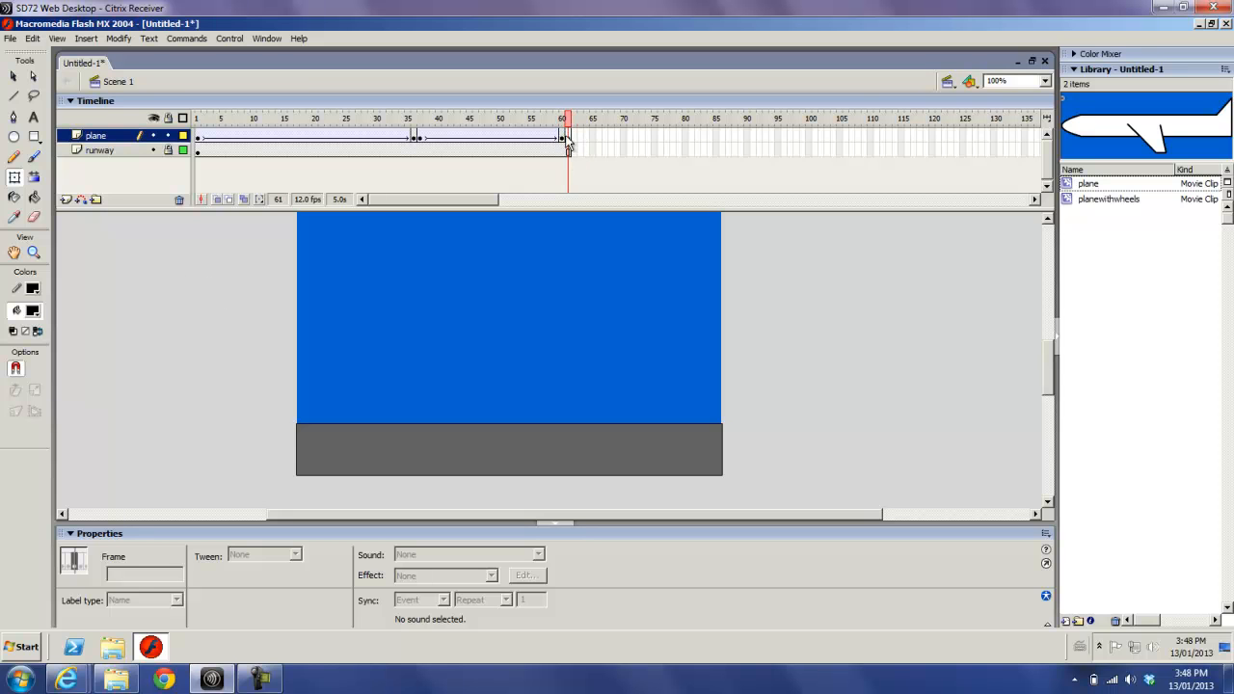
click(566, 137)
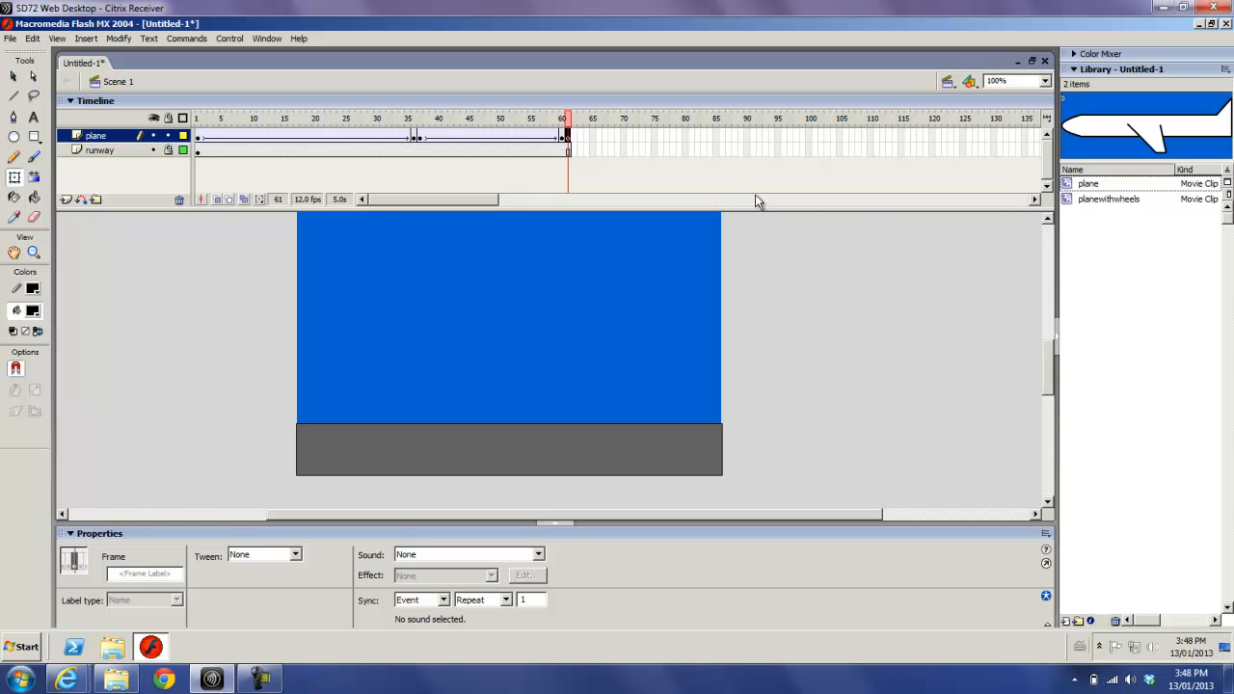
click(1071, 185)
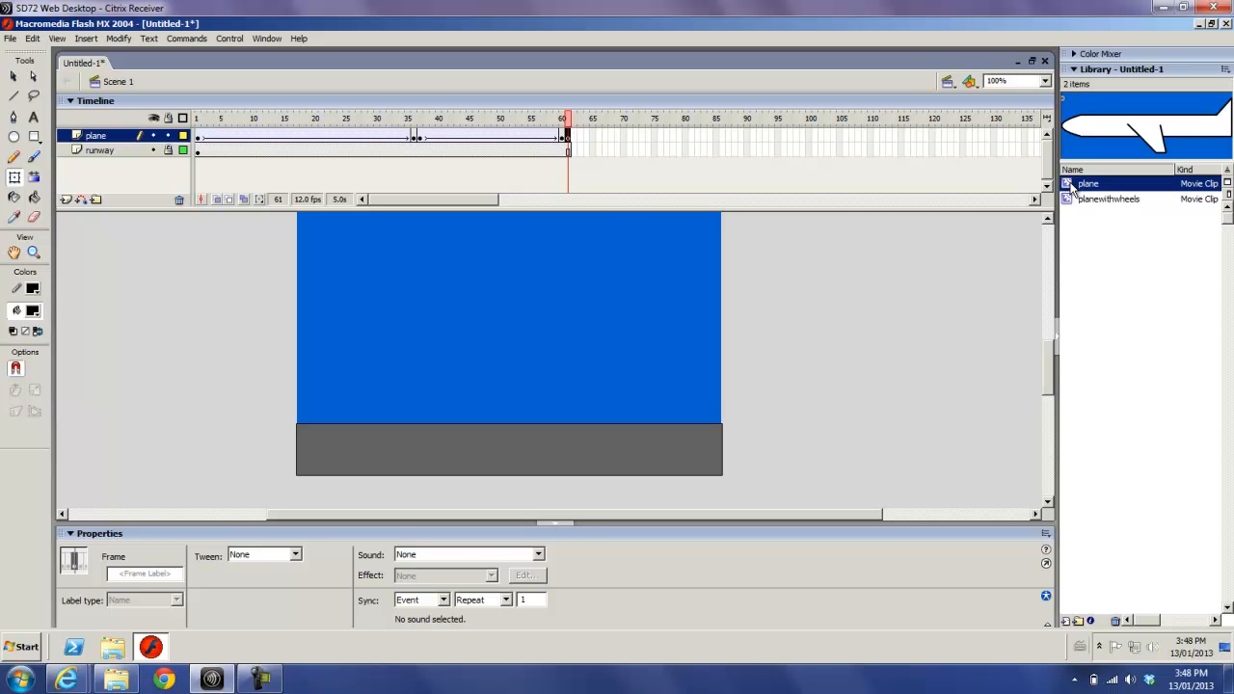
drag(1071, 185, 799, 264)
drag(1048, 356, 1044, 331)
drag(814, 358, 815, 350)
drag(1045, 337, 1053, 356)
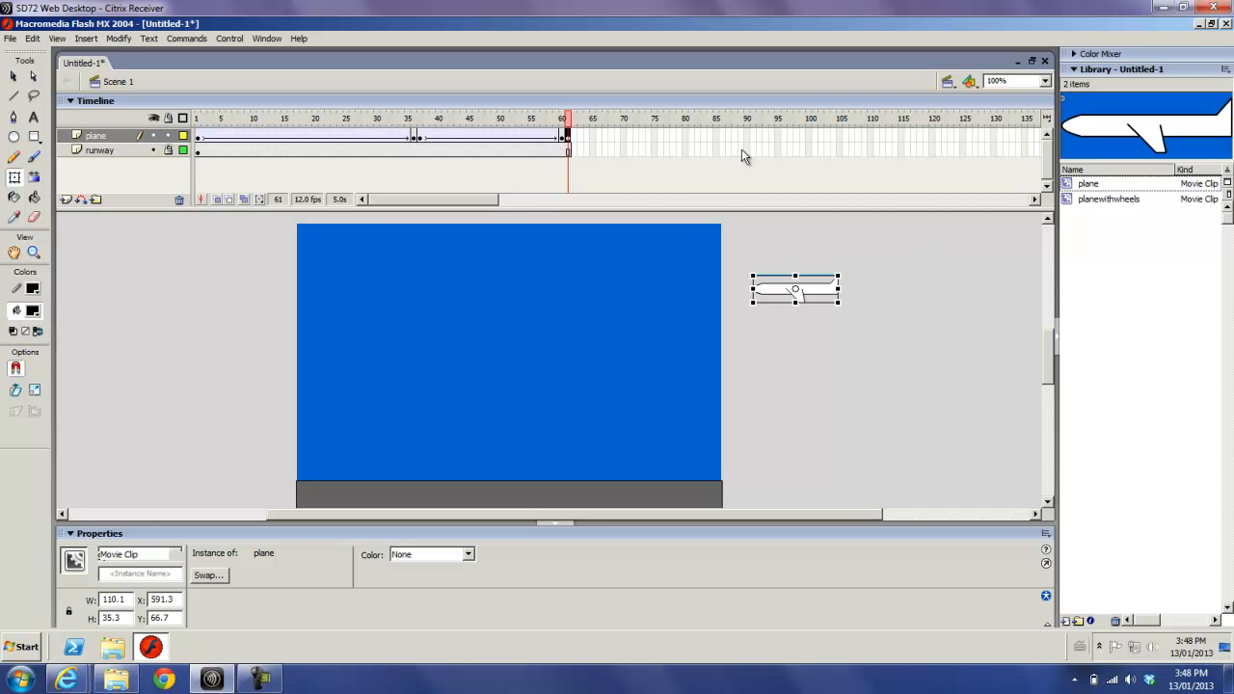
- Extend both layers to frame 80, with a keyframe there on the plane layer, and move the plane straight across past the stage's left edge
click(685, 135)
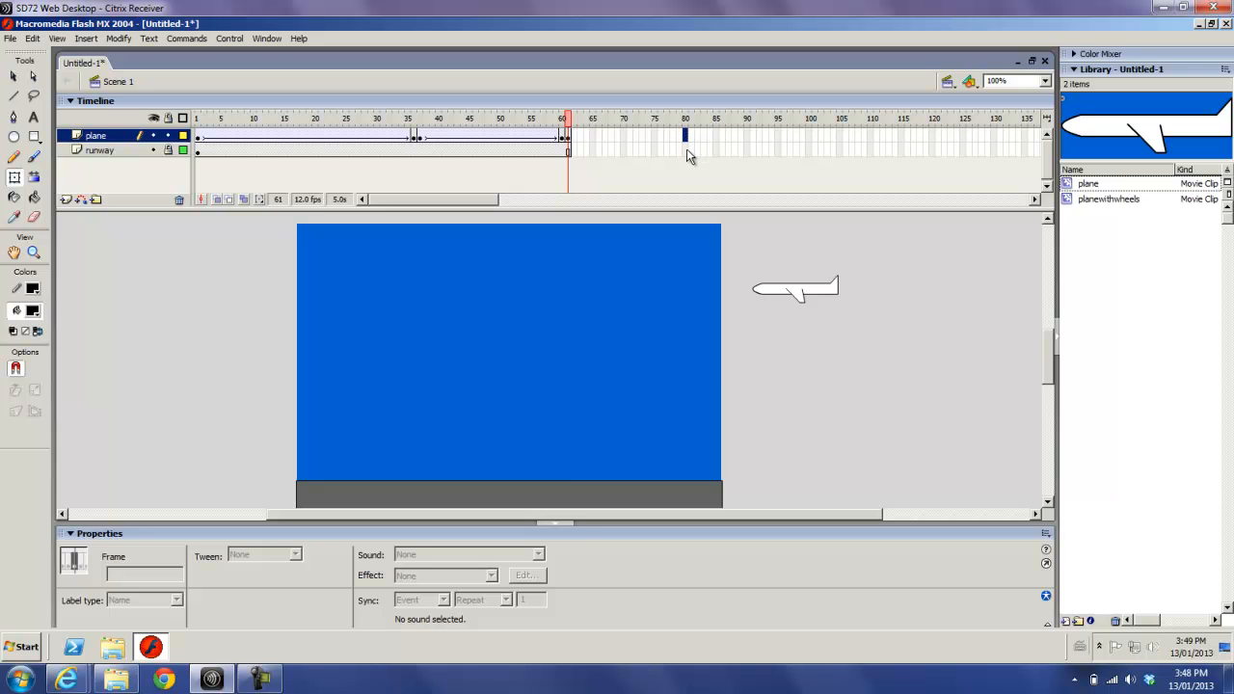
shift+click(686, 149)
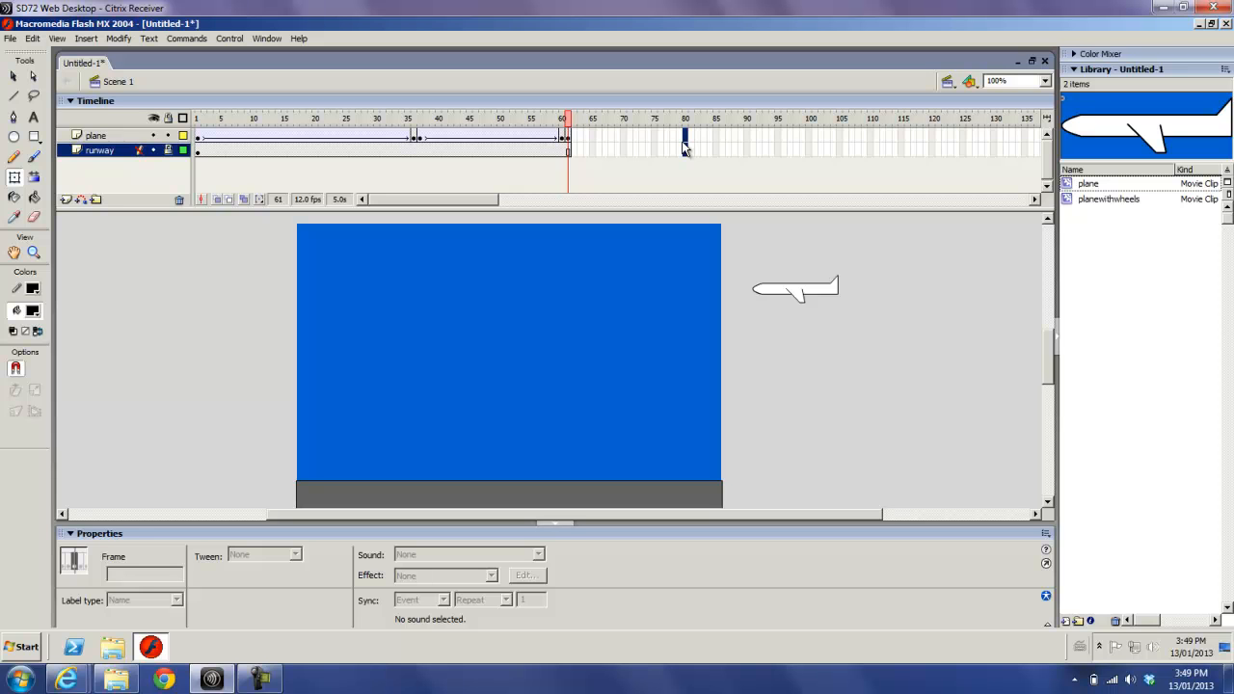
key(F6)
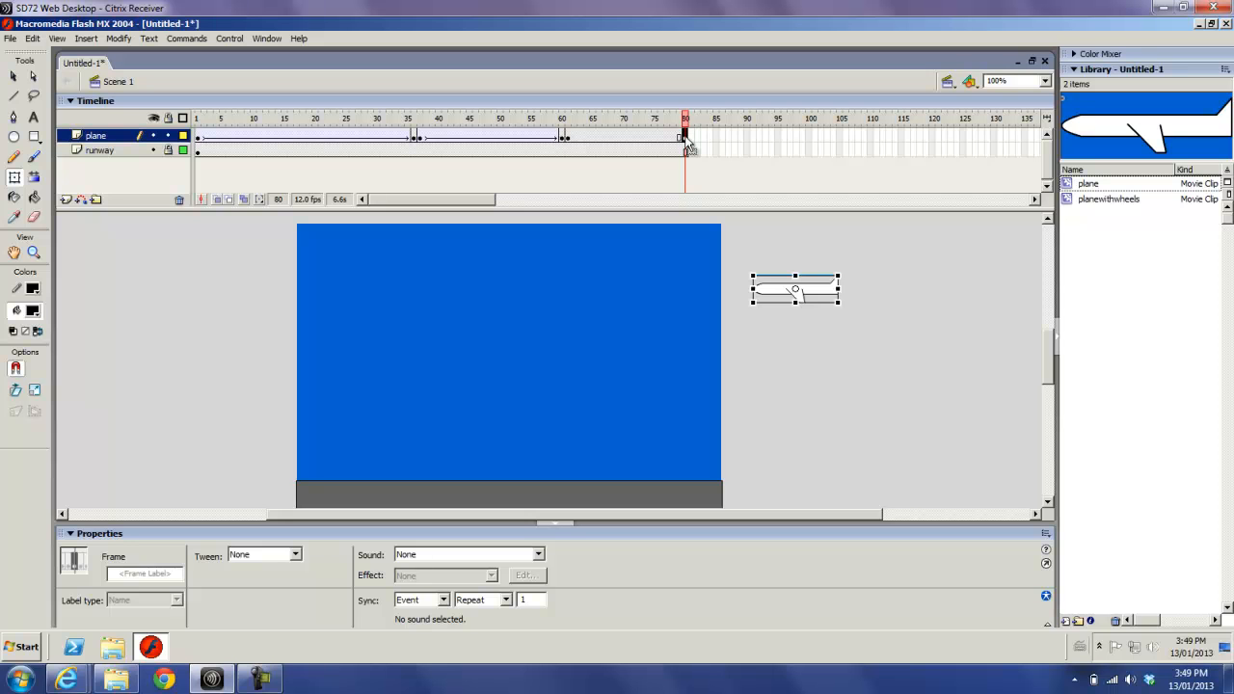
click(835, 295)
drag(672, 277, 266, 295)
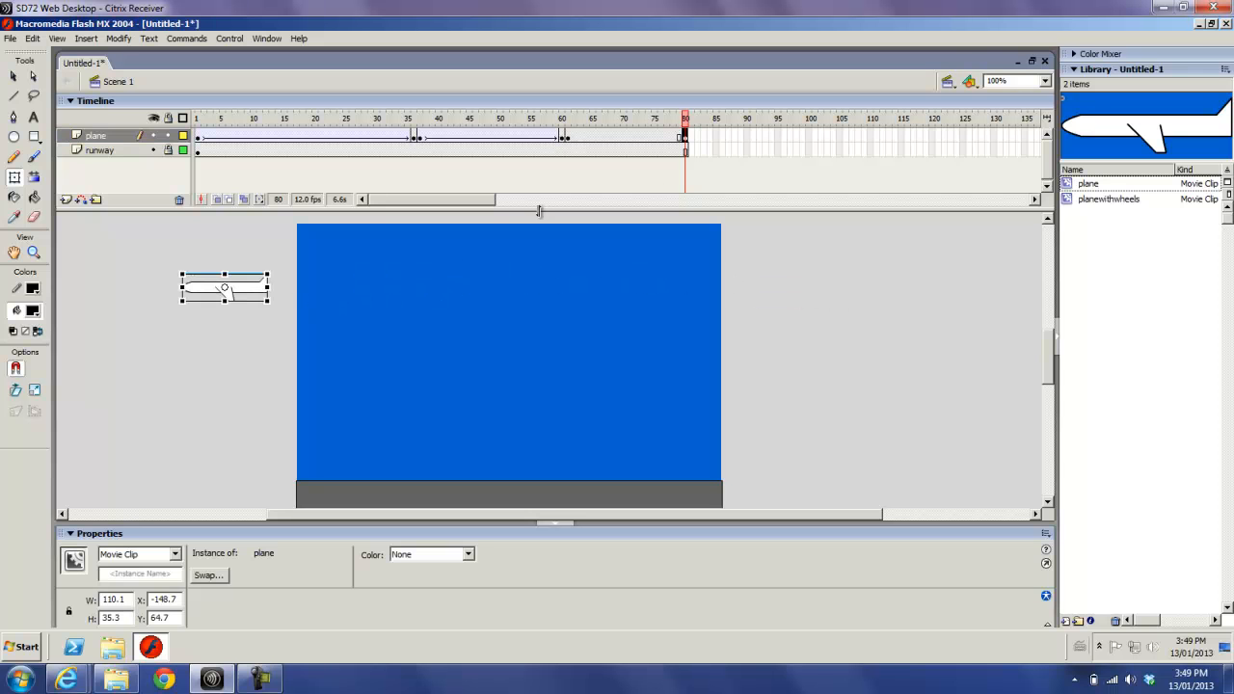
- Create a motion tween between frames 61 and 80 of the plane layer
click(628, 138)
right_click(629, 138)
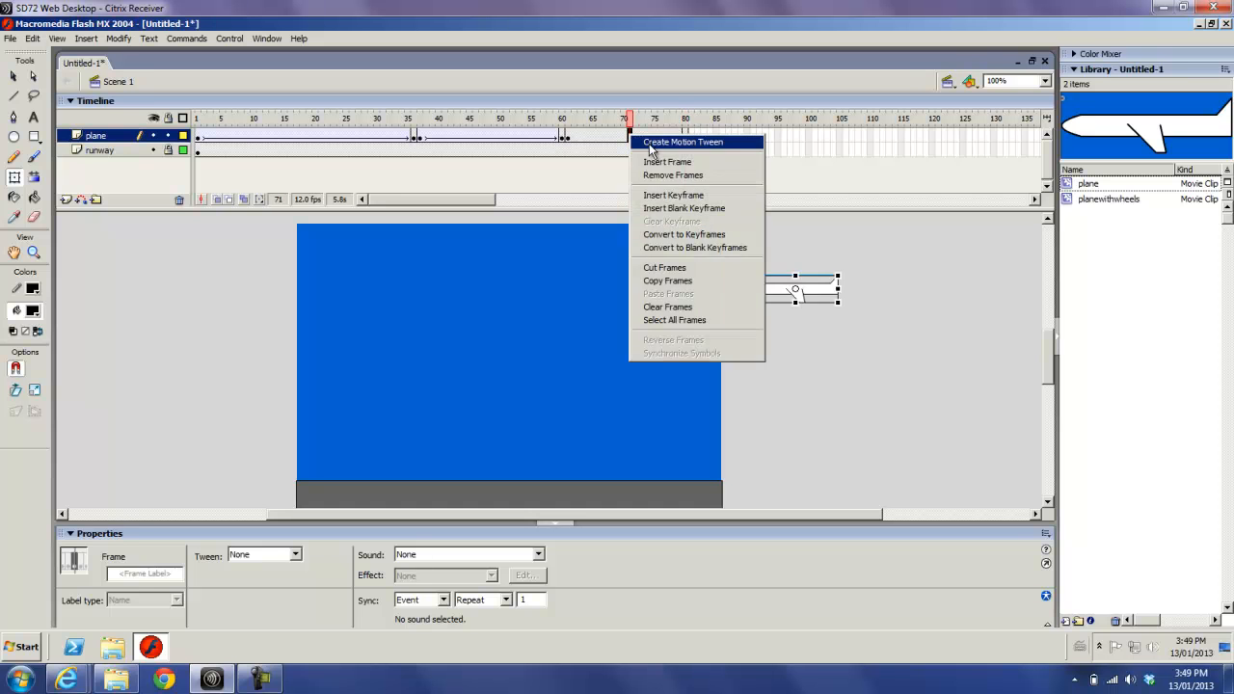
click(652, 146)
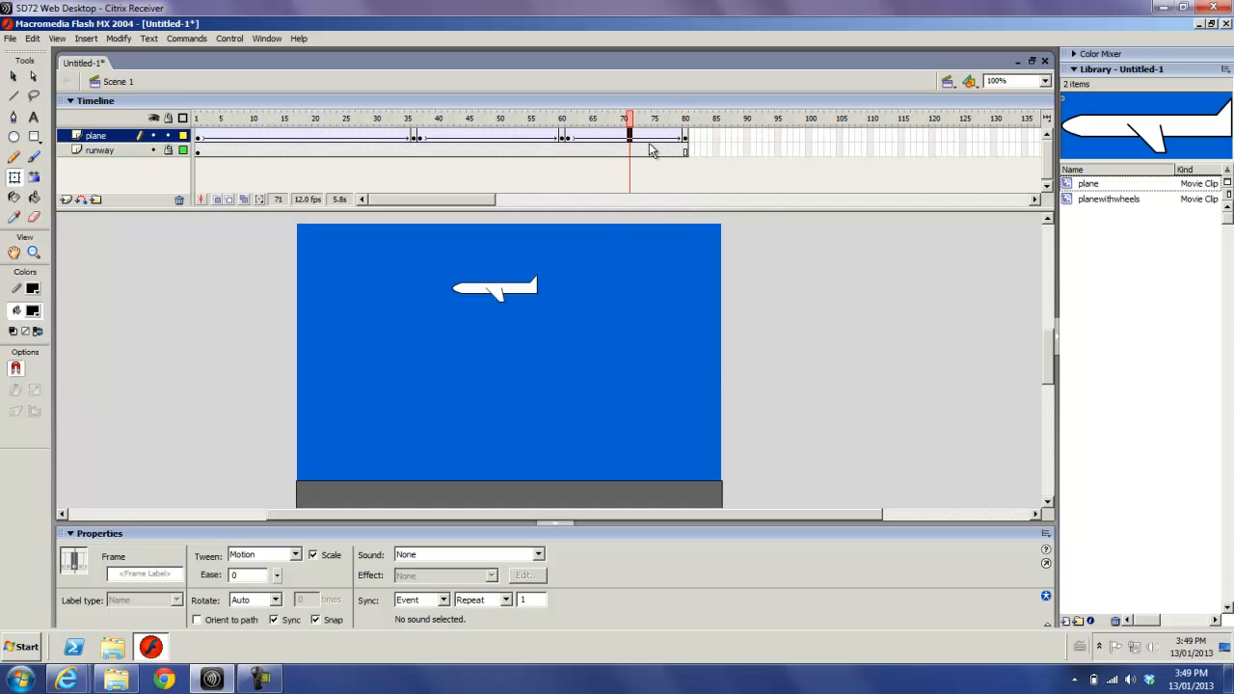
- Restore the document window to its smaller size and test the movie to watch the whole plane animation
click(1031, 61)
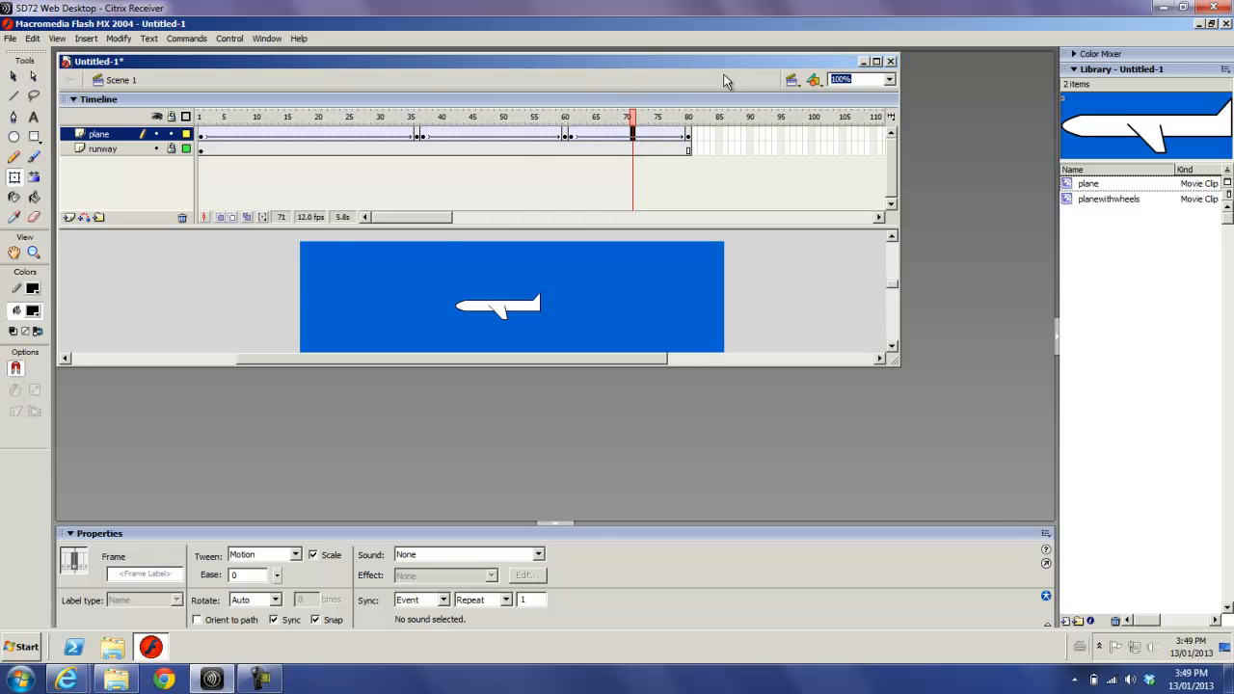
key(ctrl+Return)
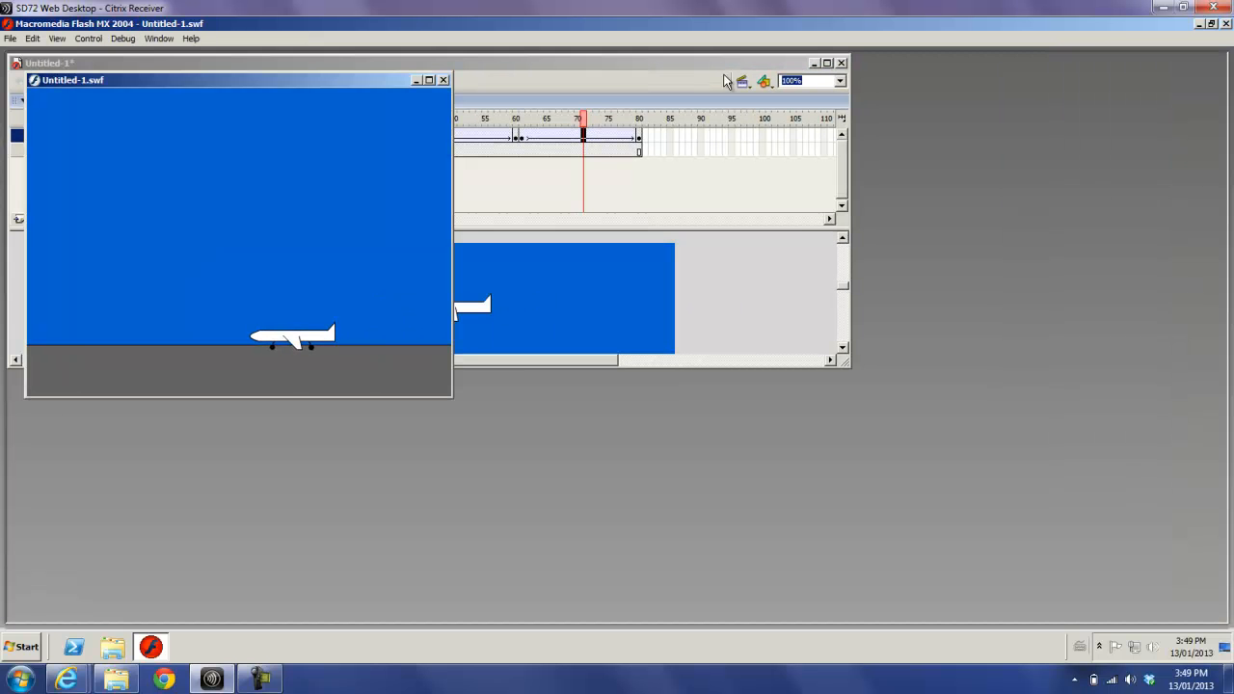